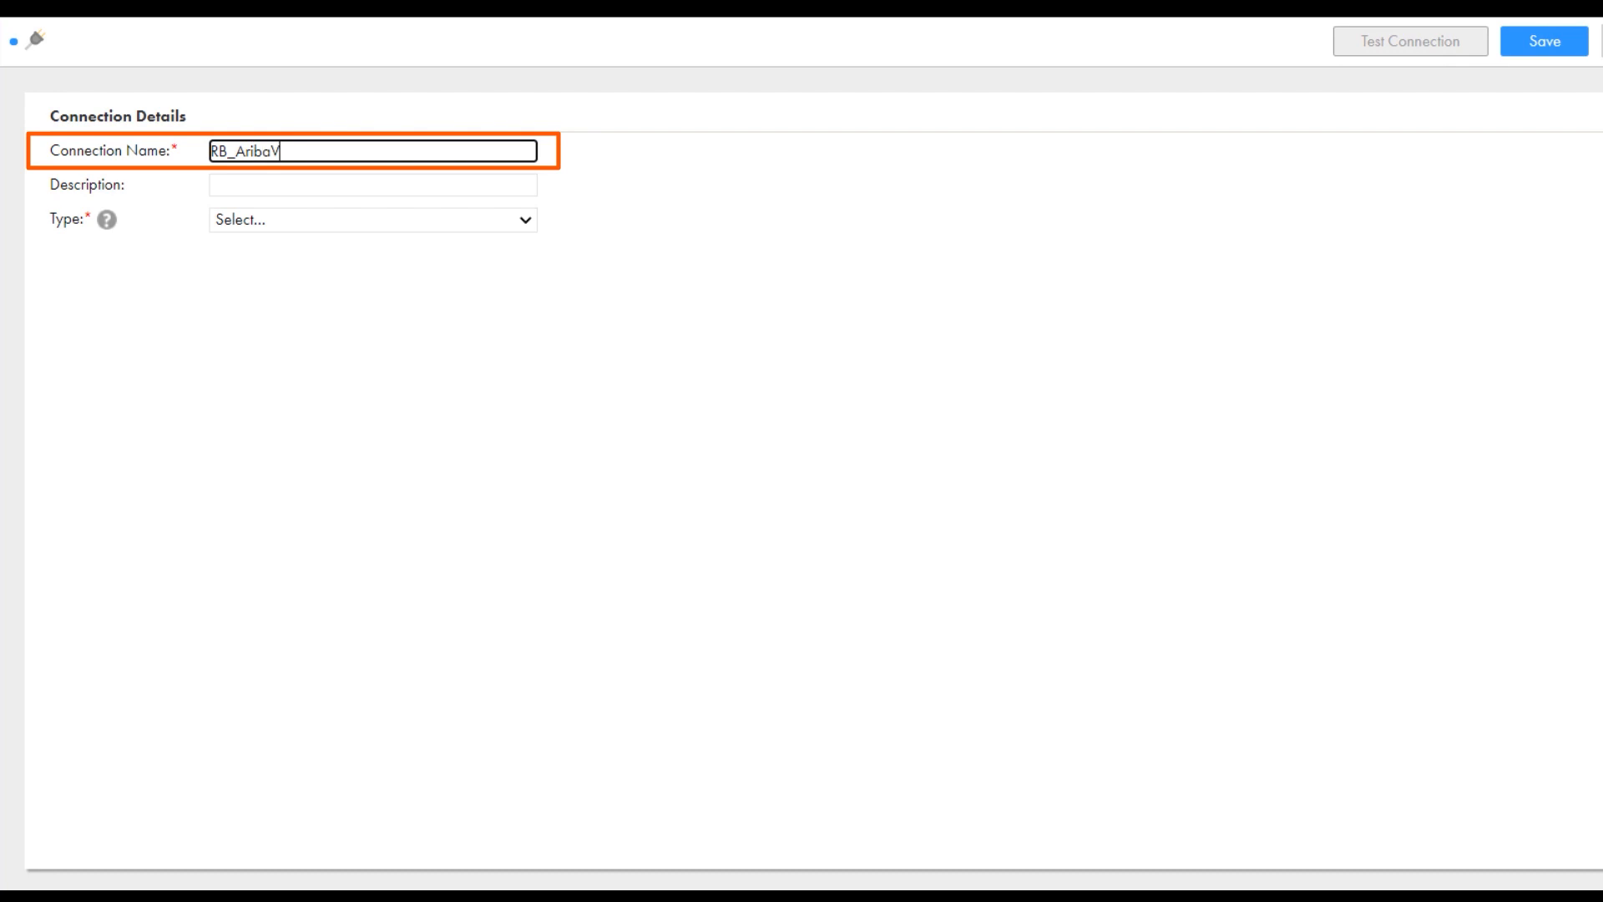
Set the connection's type to AribaV2 and its runtime environment to INW1PF166CQU.
left_click(373, 220)
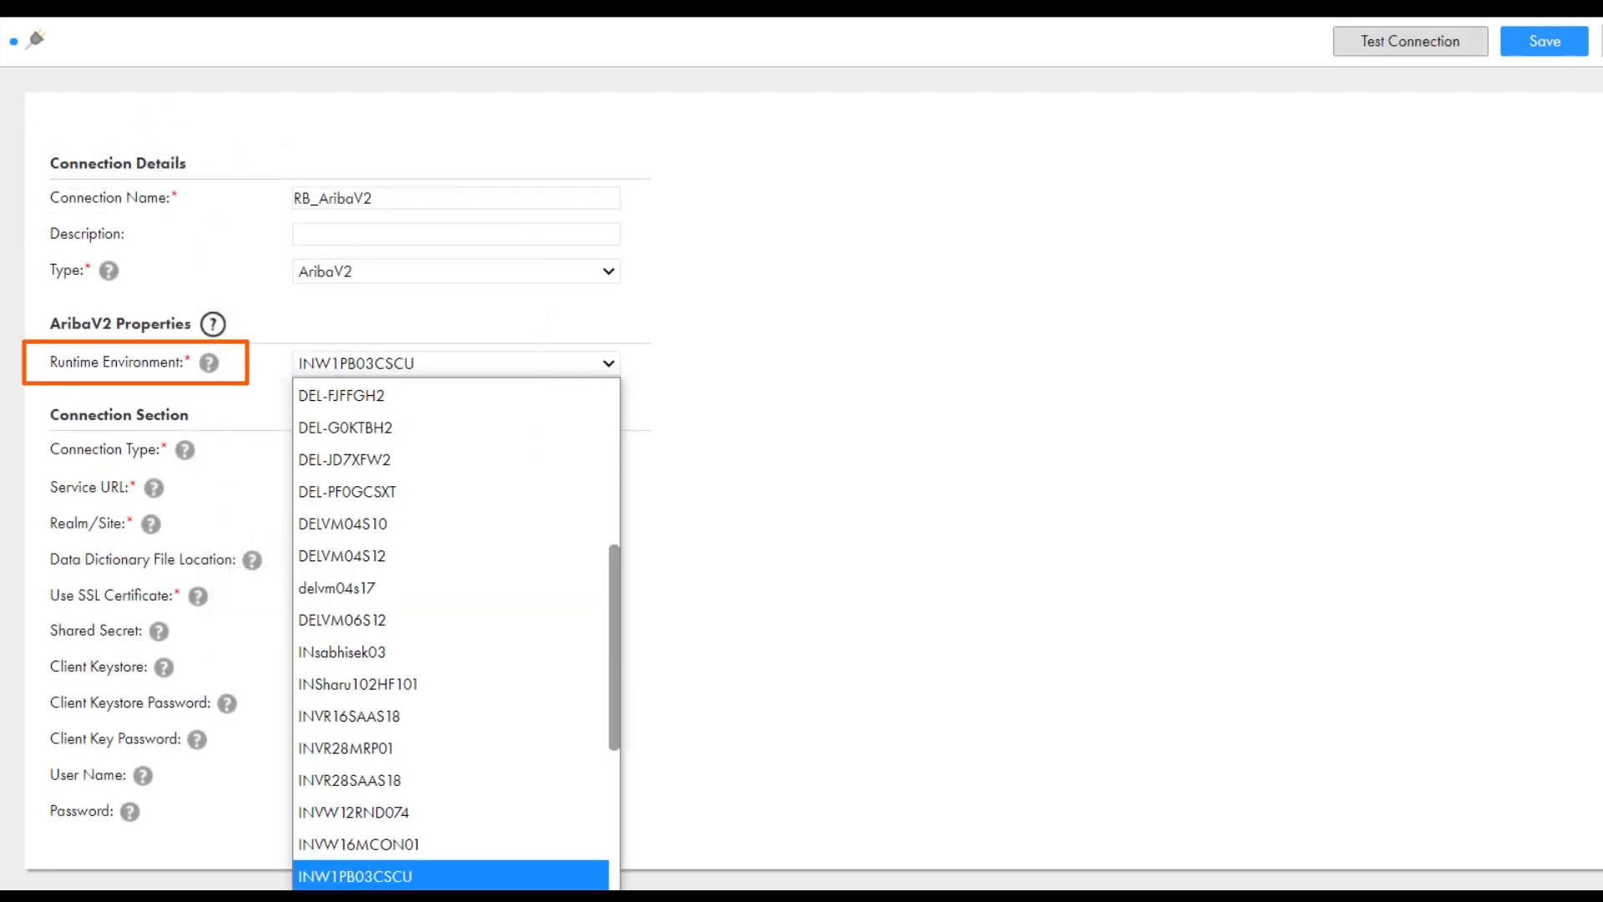
scroll(451, 393, "down", 3)
left_click(404, 619)
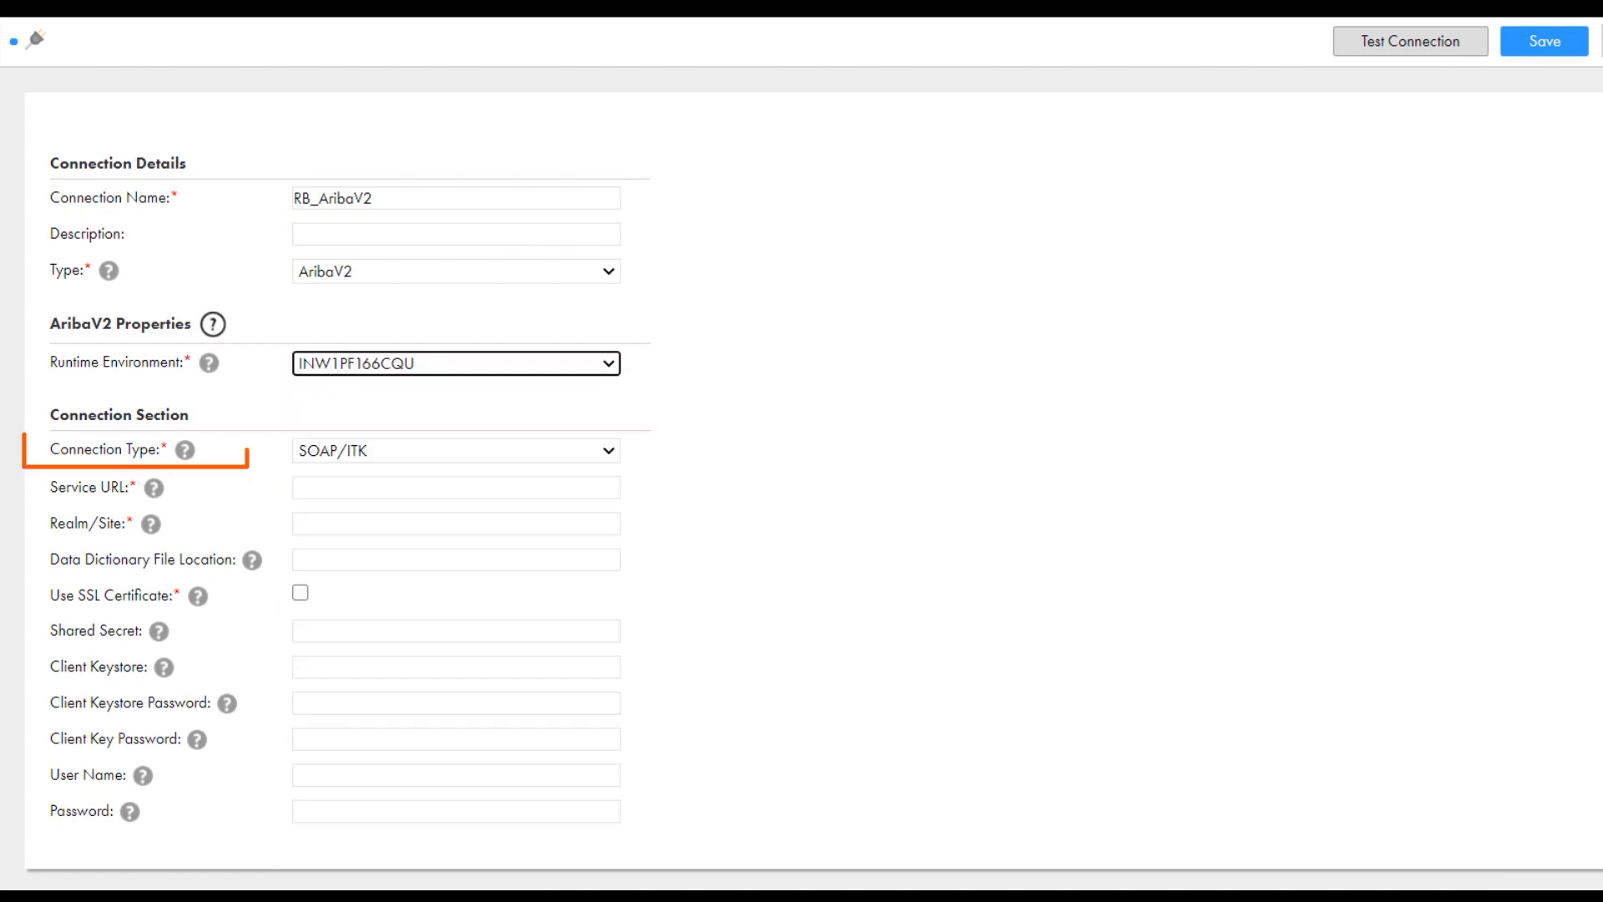
left_click(456, 451)
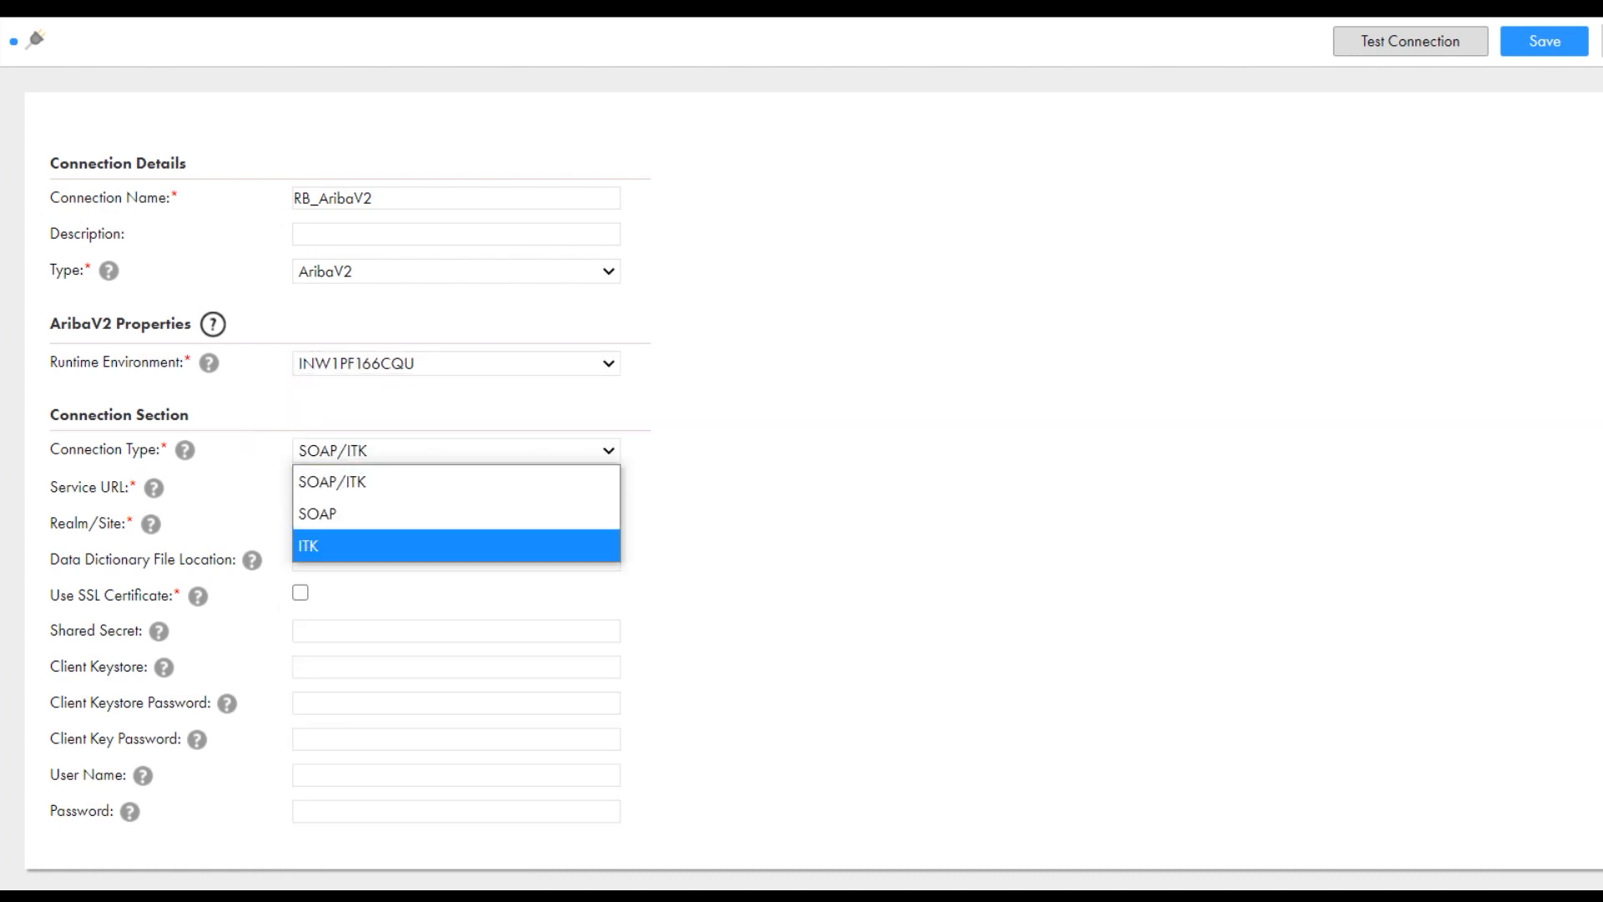
left_click(456, 547)
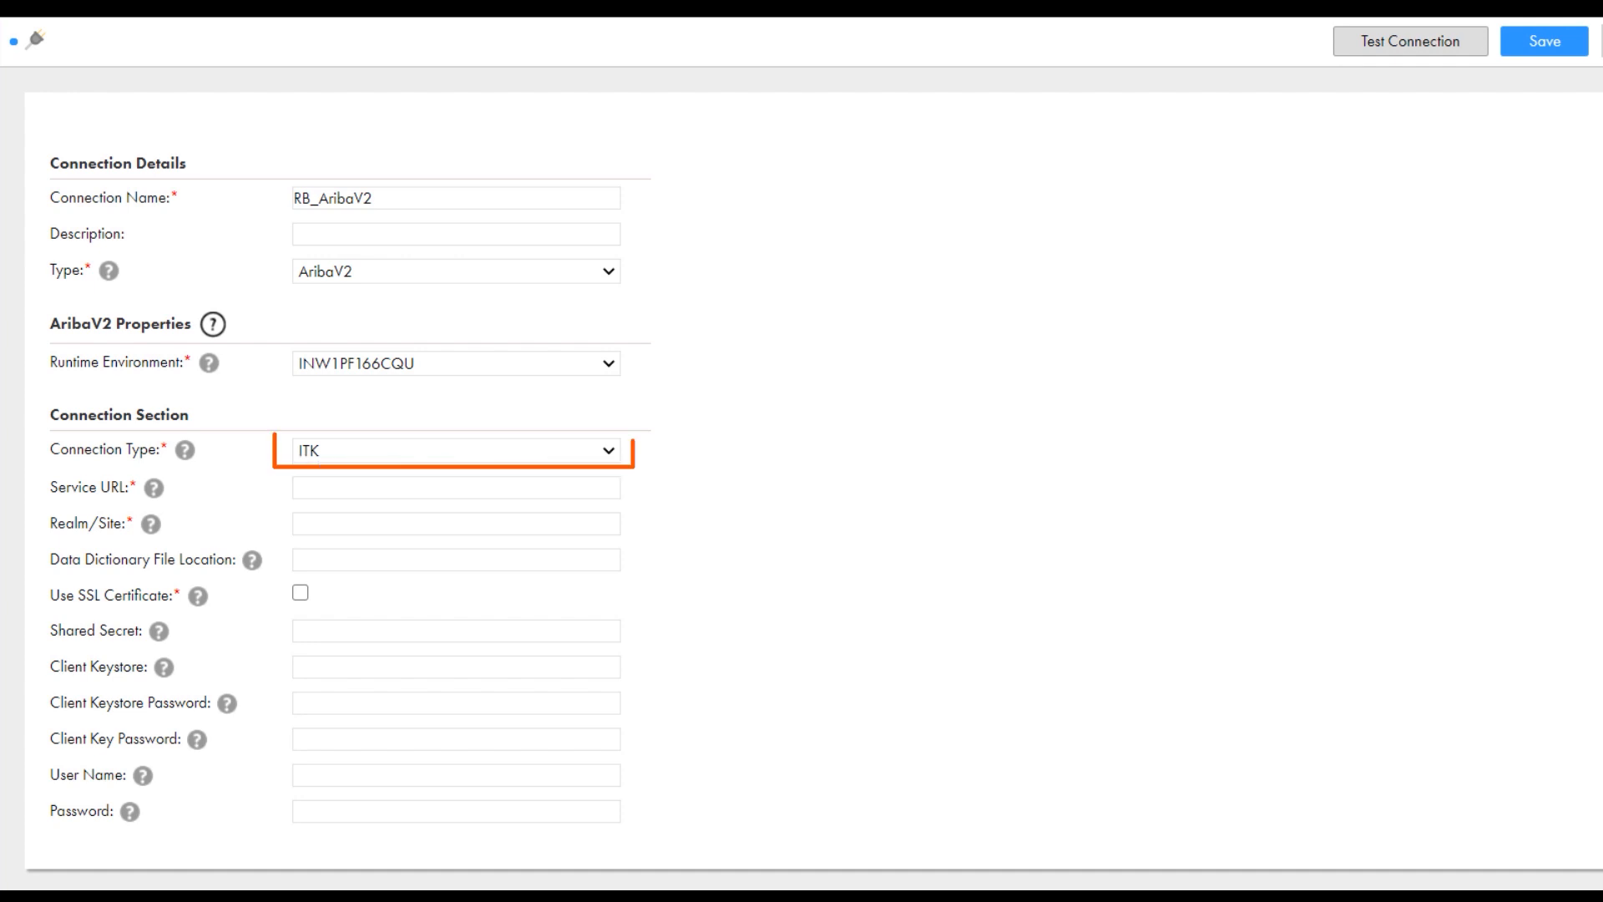
left_click(456, 488)
type("https://s1.ariba.com/Buyer")
left_click(455, 524)
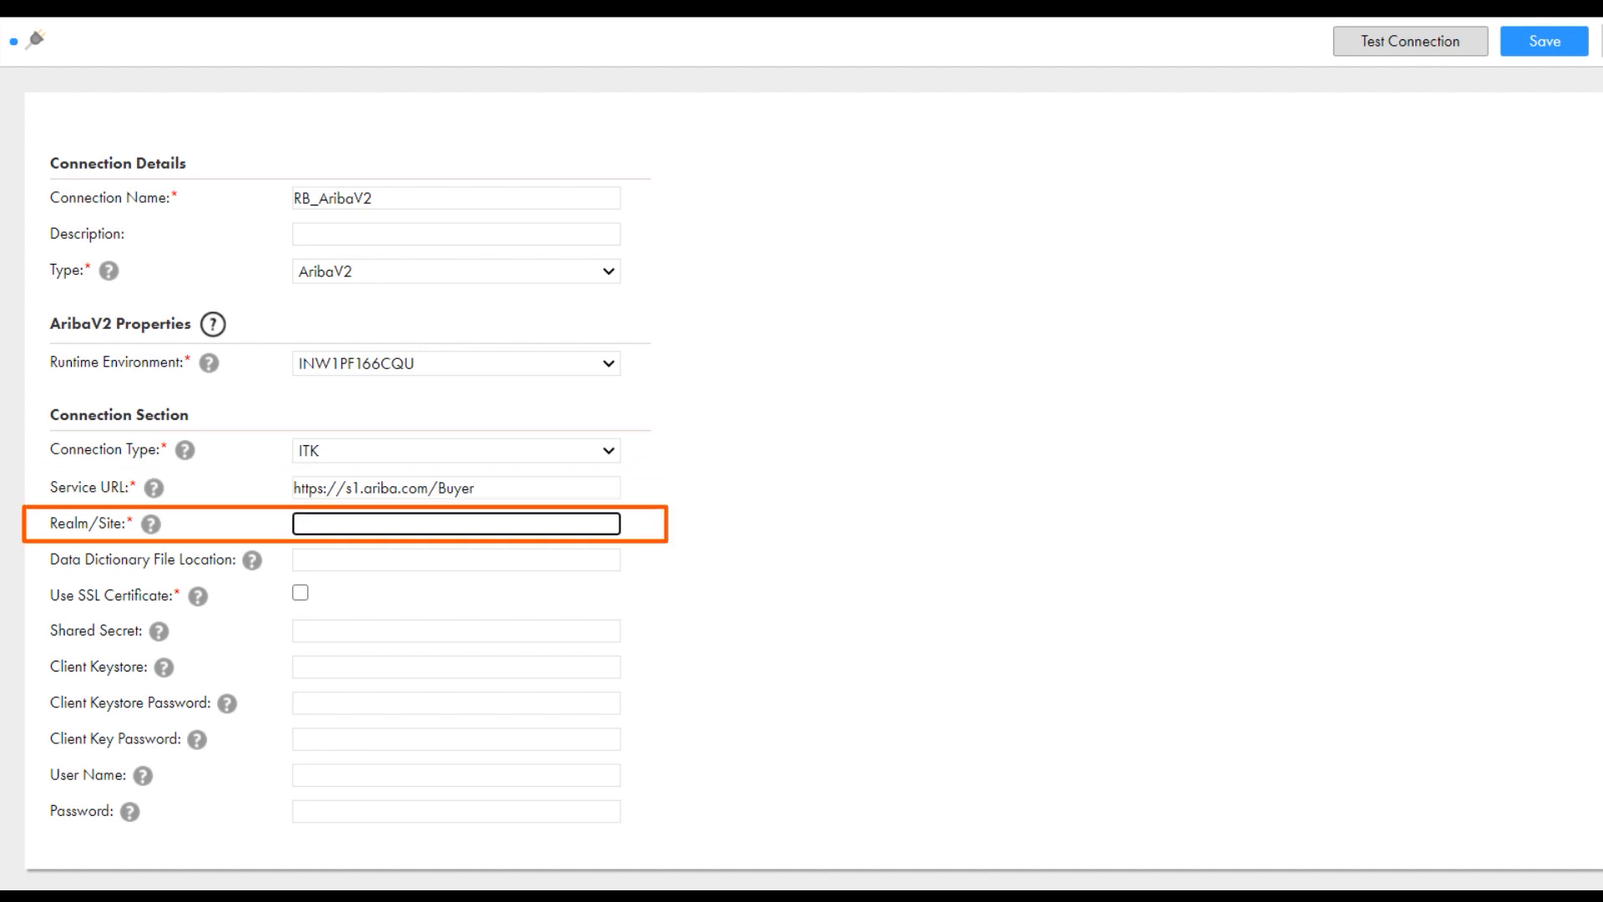
type("Informaticadsapp-T")
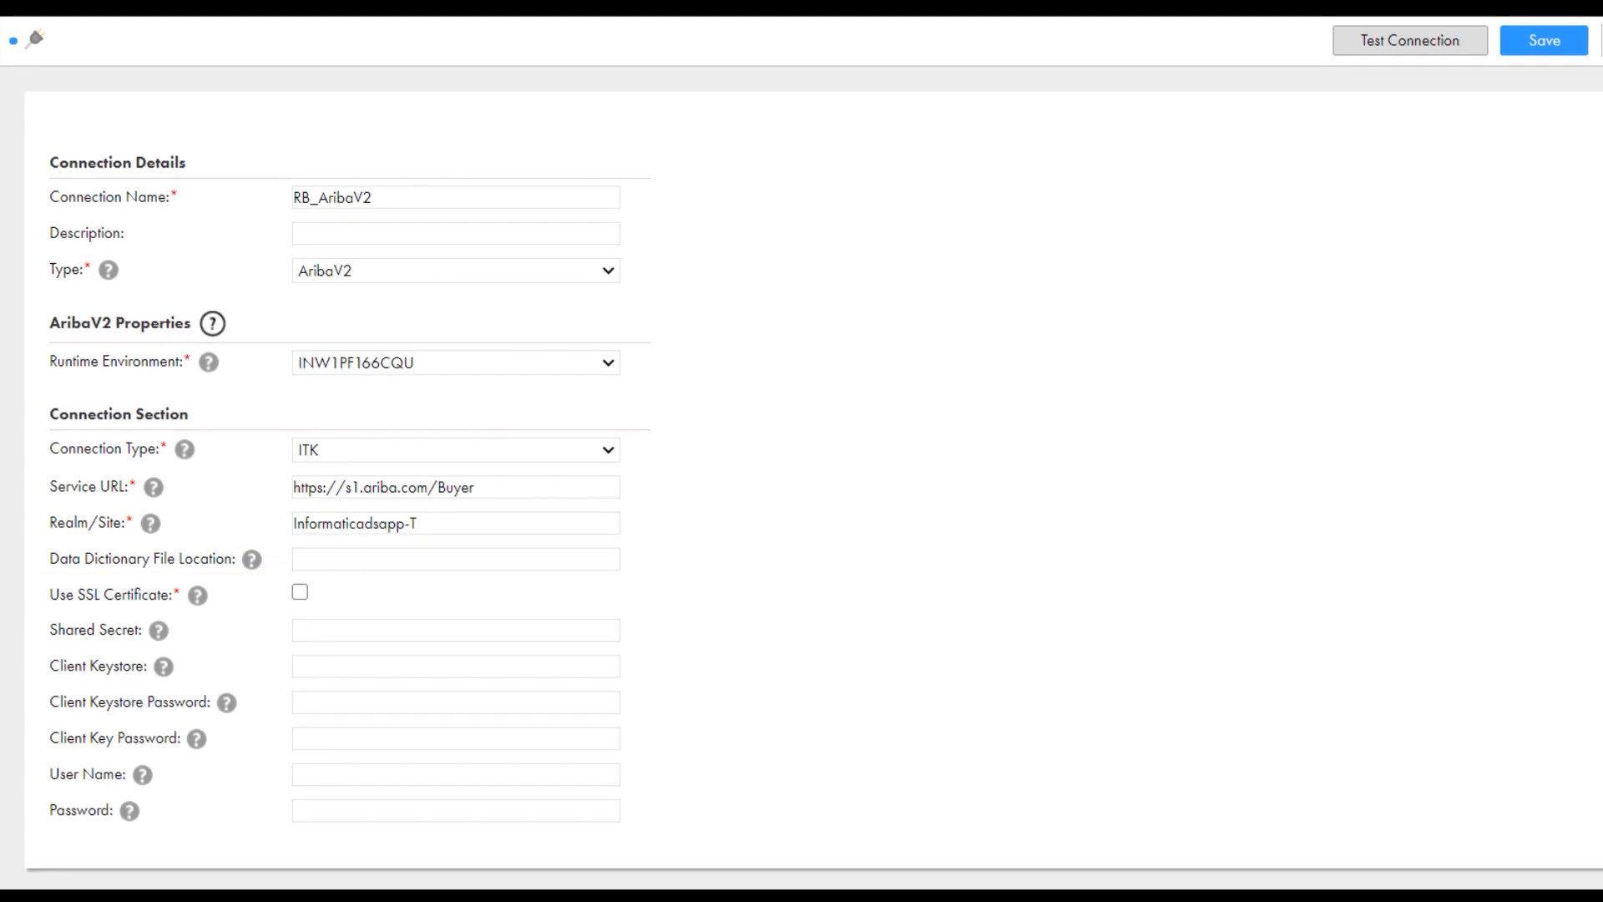
Fill in the DataDictionary (1).xls file location and the shared secret, and test the connection.
key("ctrl+v")
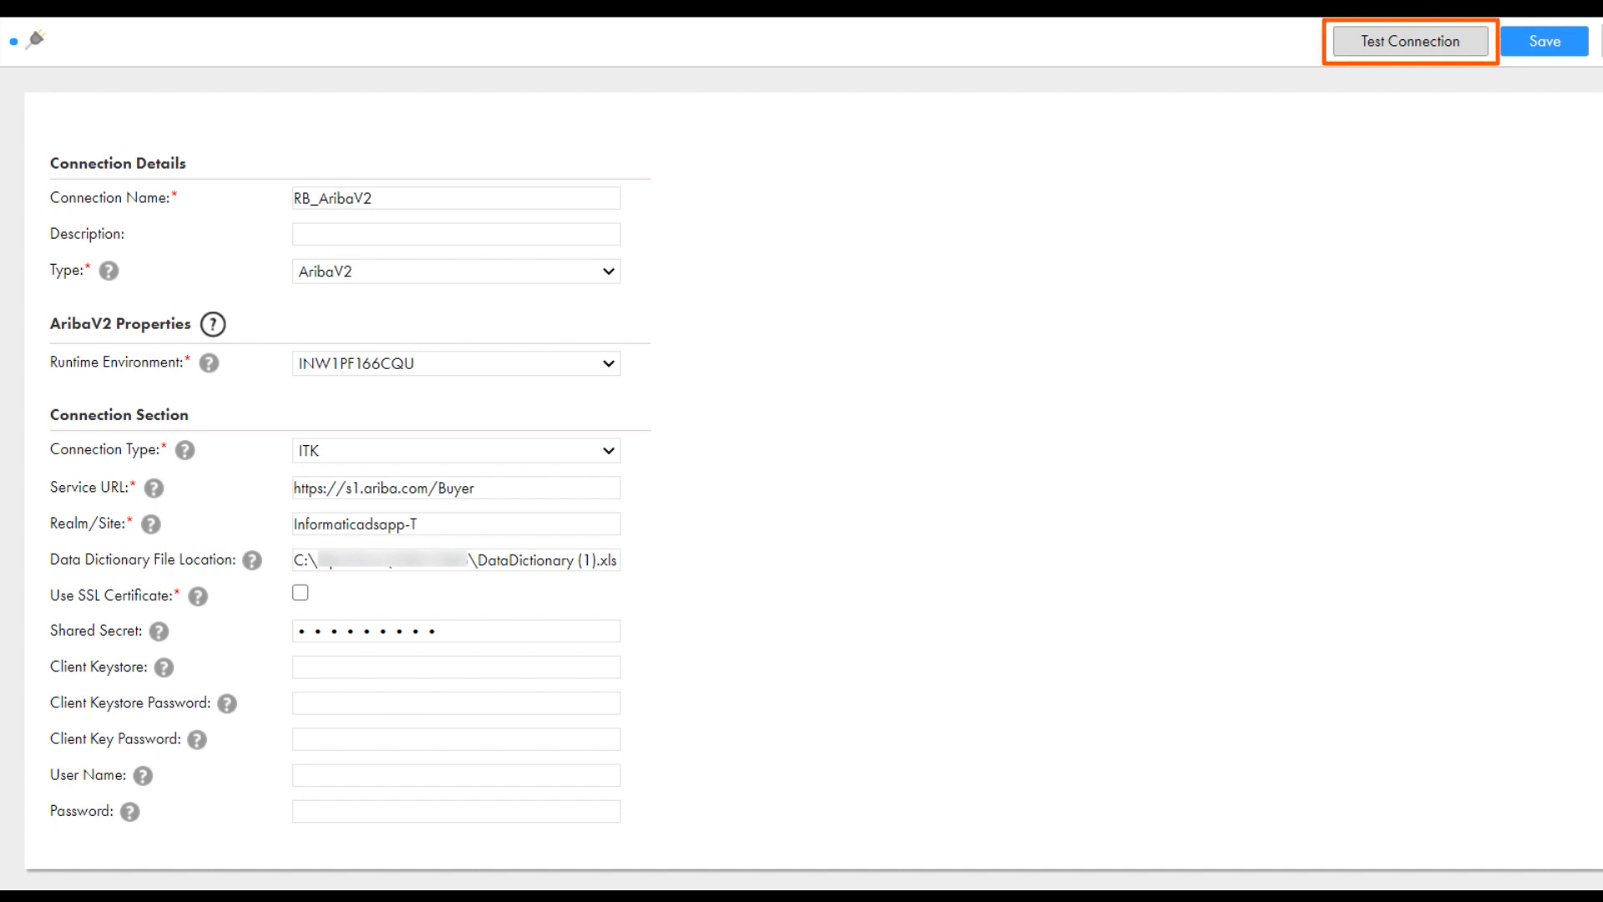
left_click(1410, 42)
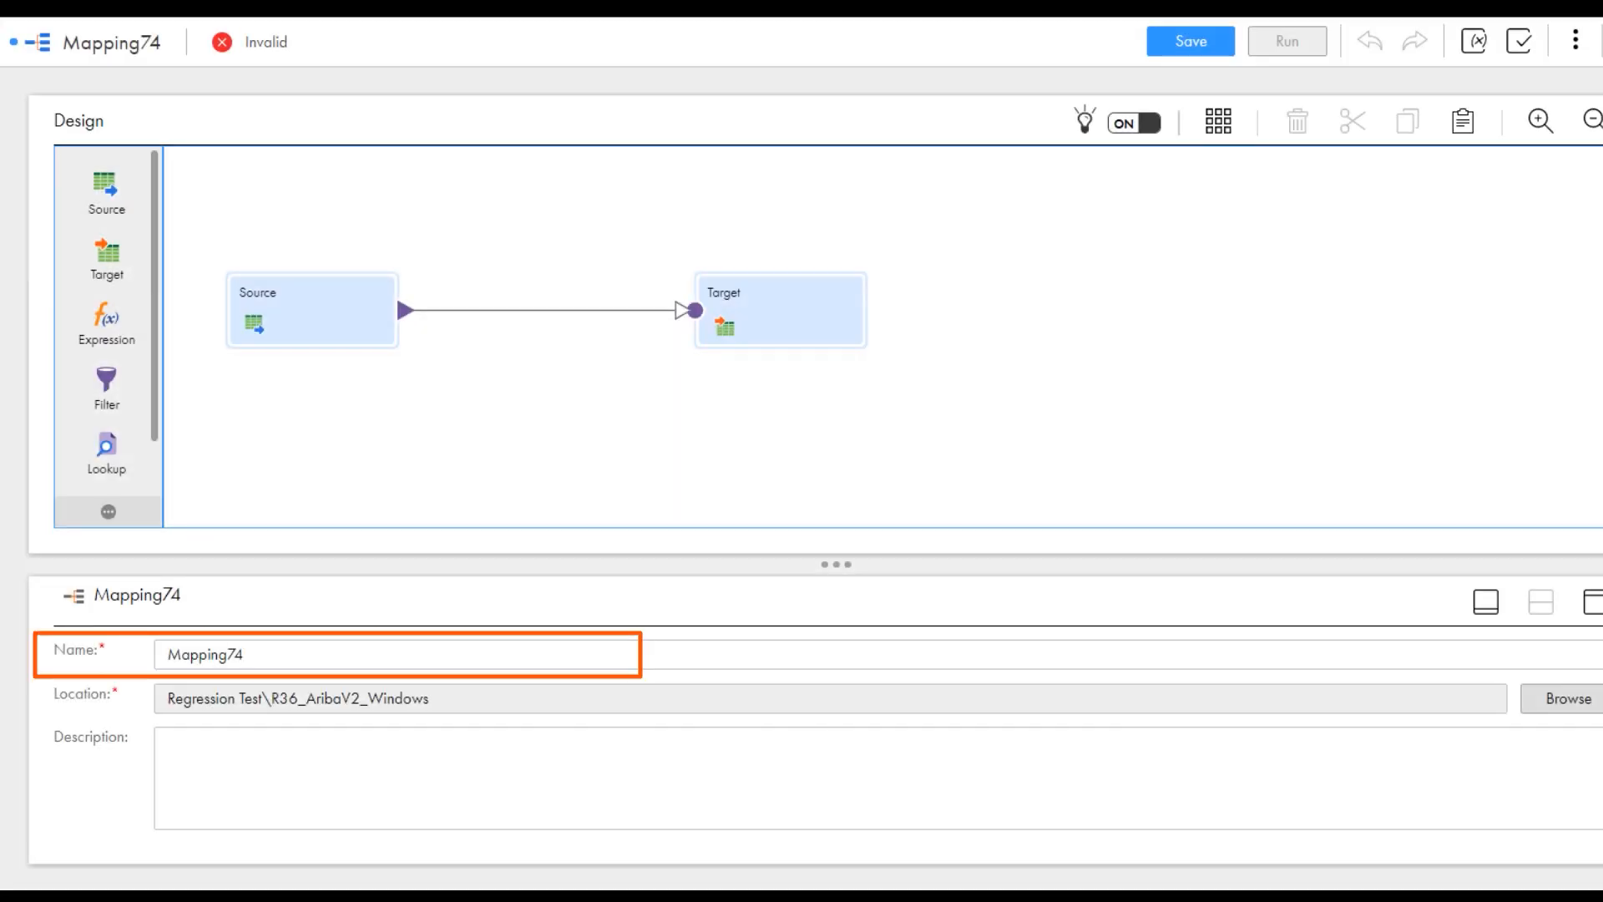
Rename the new mapping as RB_AribaV2_Mapping.
left_click_drag(249, 655, 166, 655)
type("RB_AribaV2_Mapping")
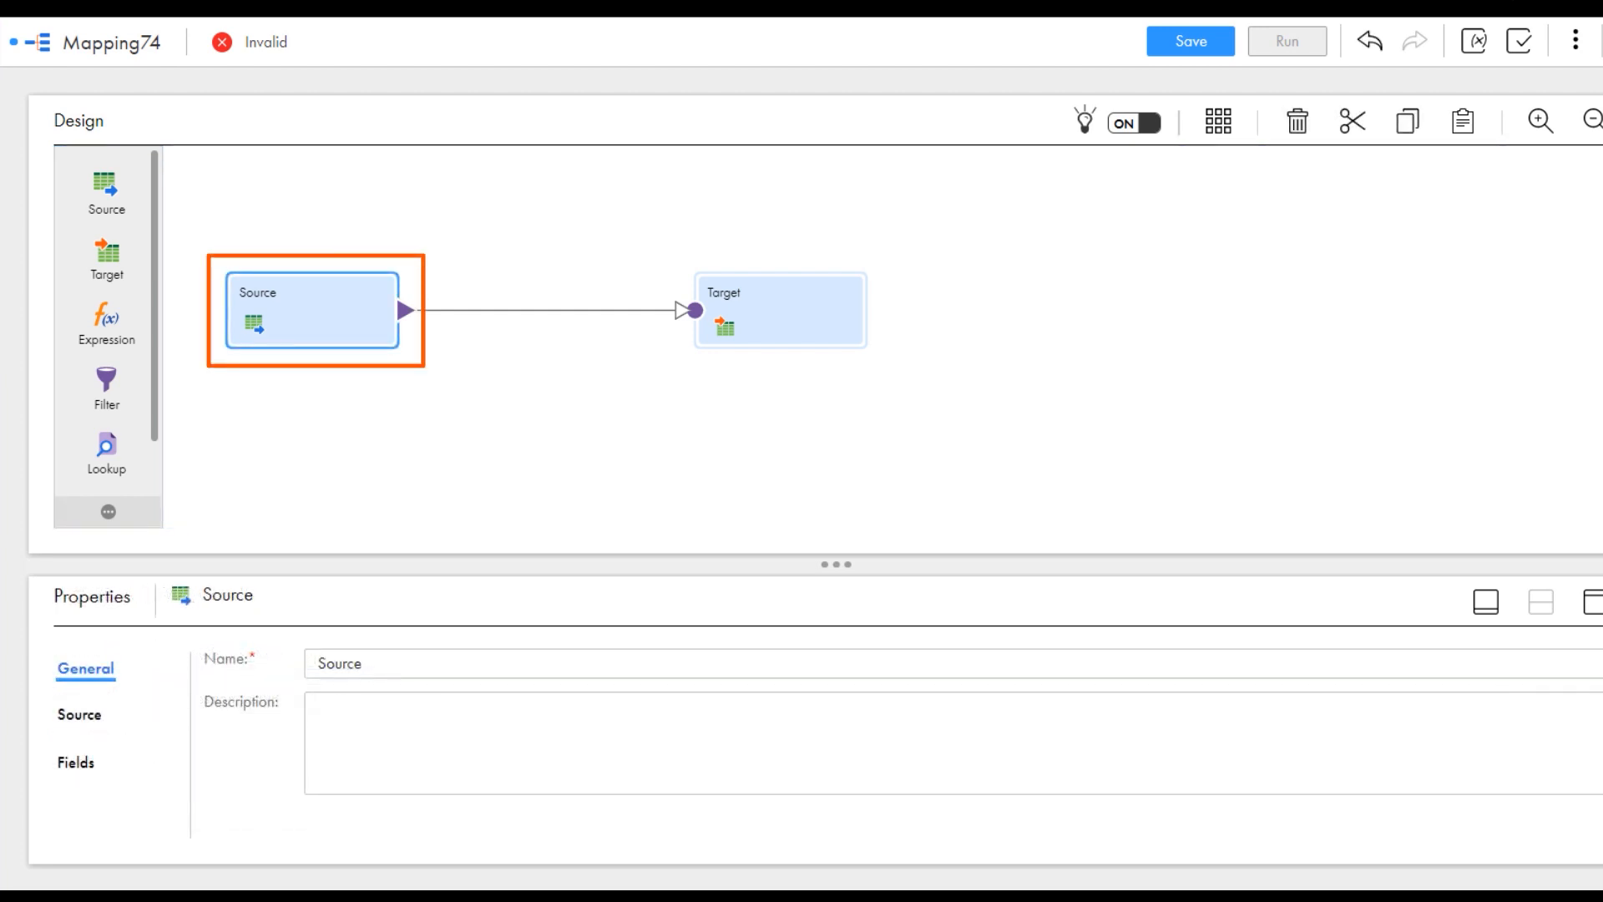
Set the Source's connection to RB_AribaV2 and choose Export_Receipts from AribaObjects as its read operation.
left_click(80, 715)
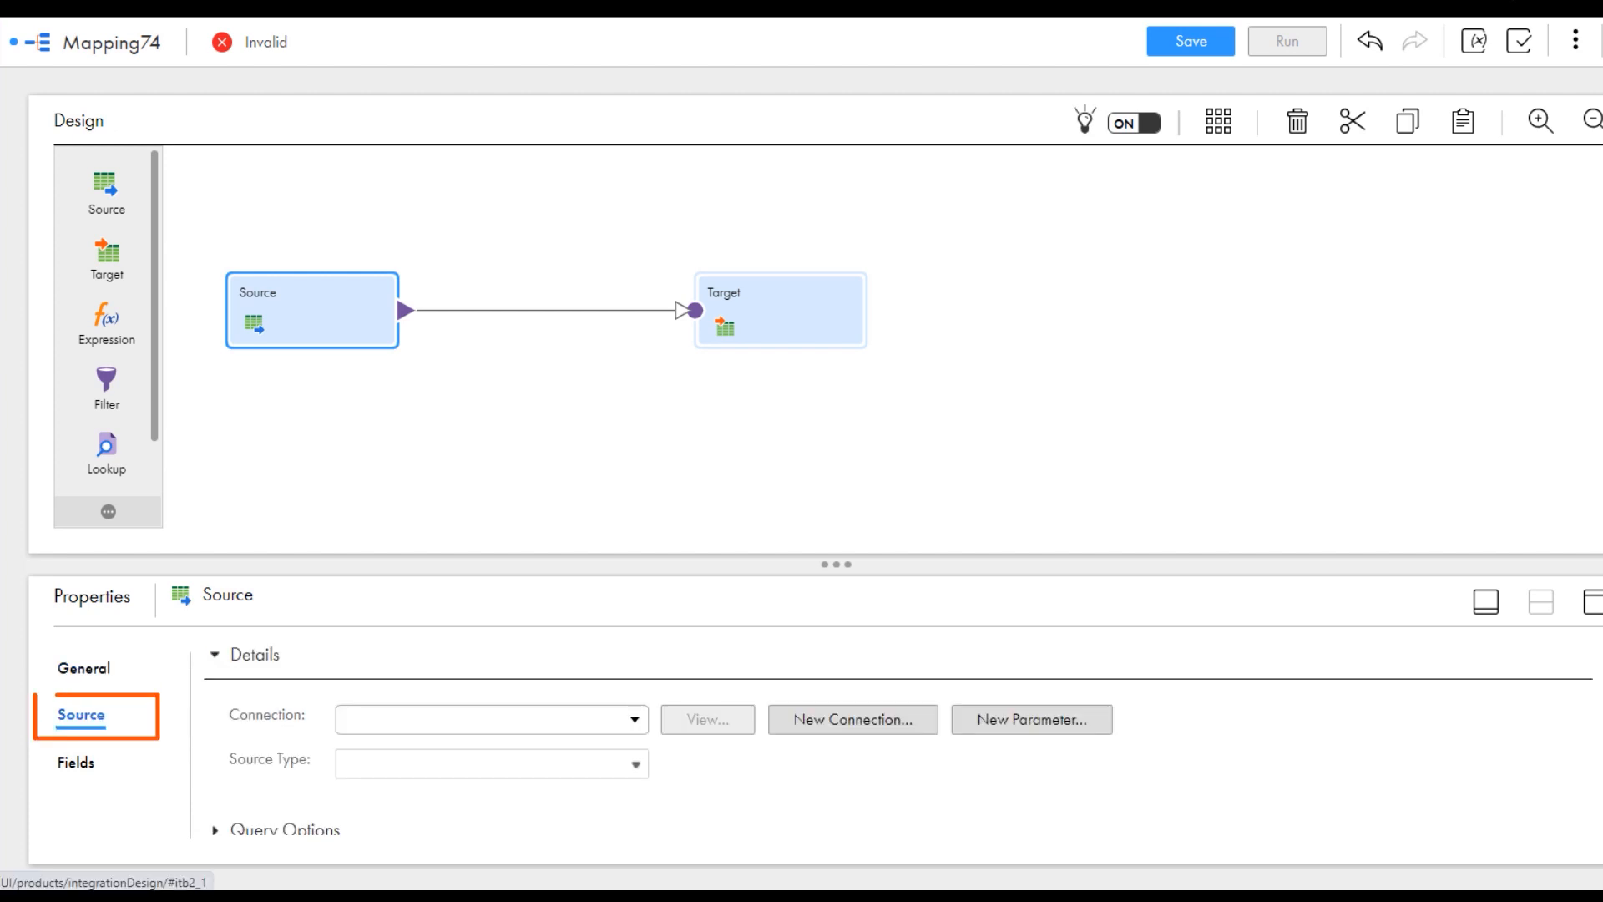
left_click(634, 719)
type("RB")
key("Return")
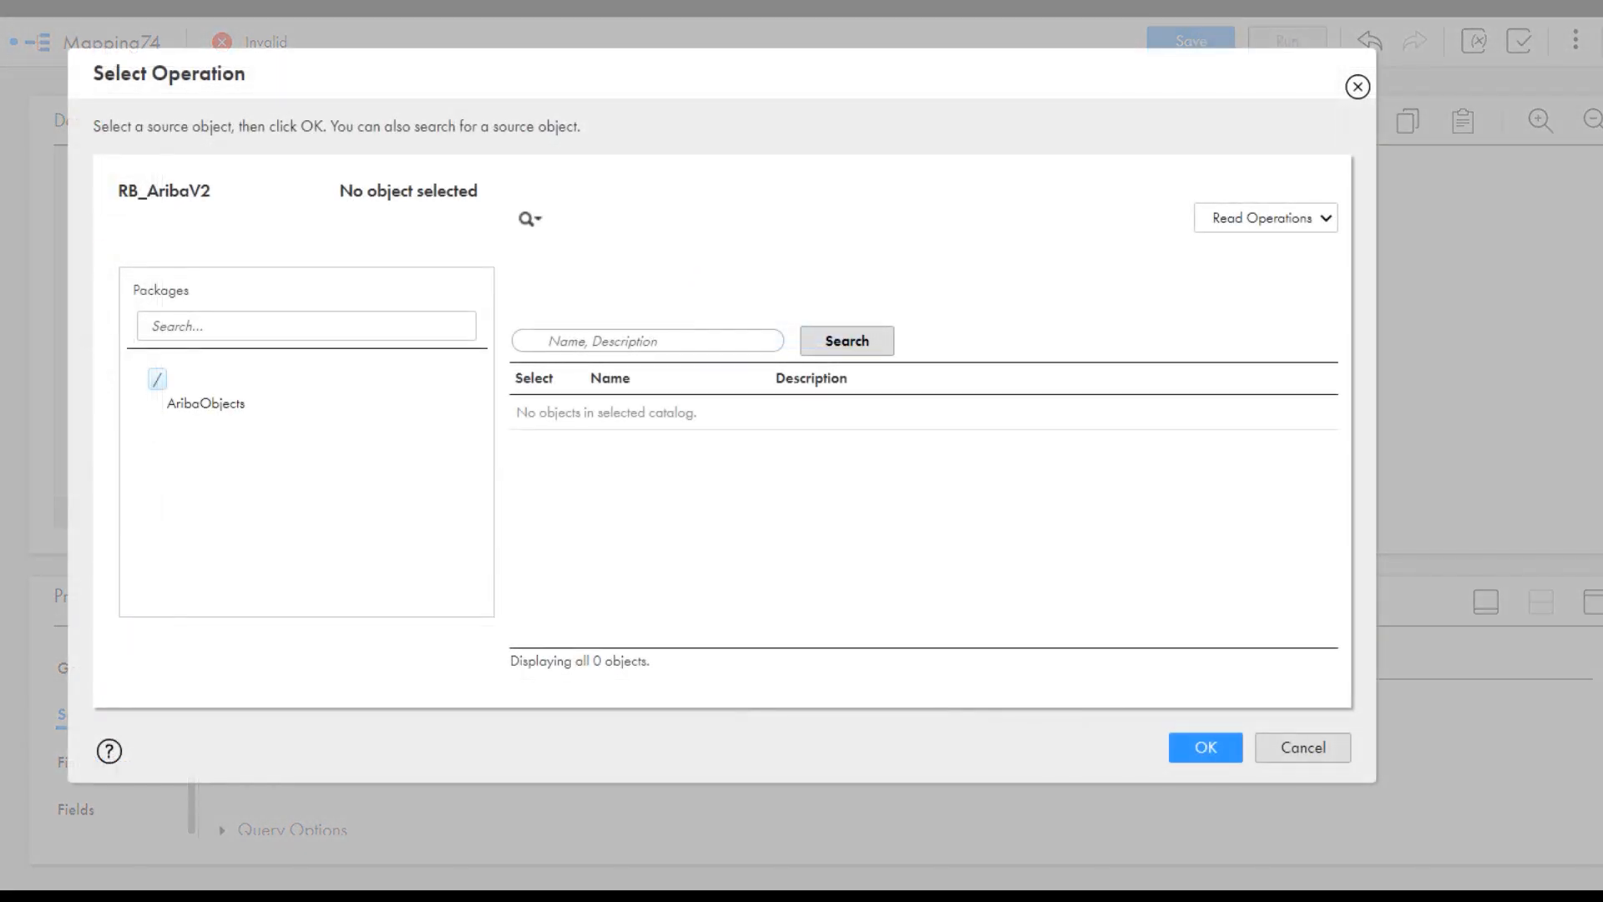
left_click(550, 413)
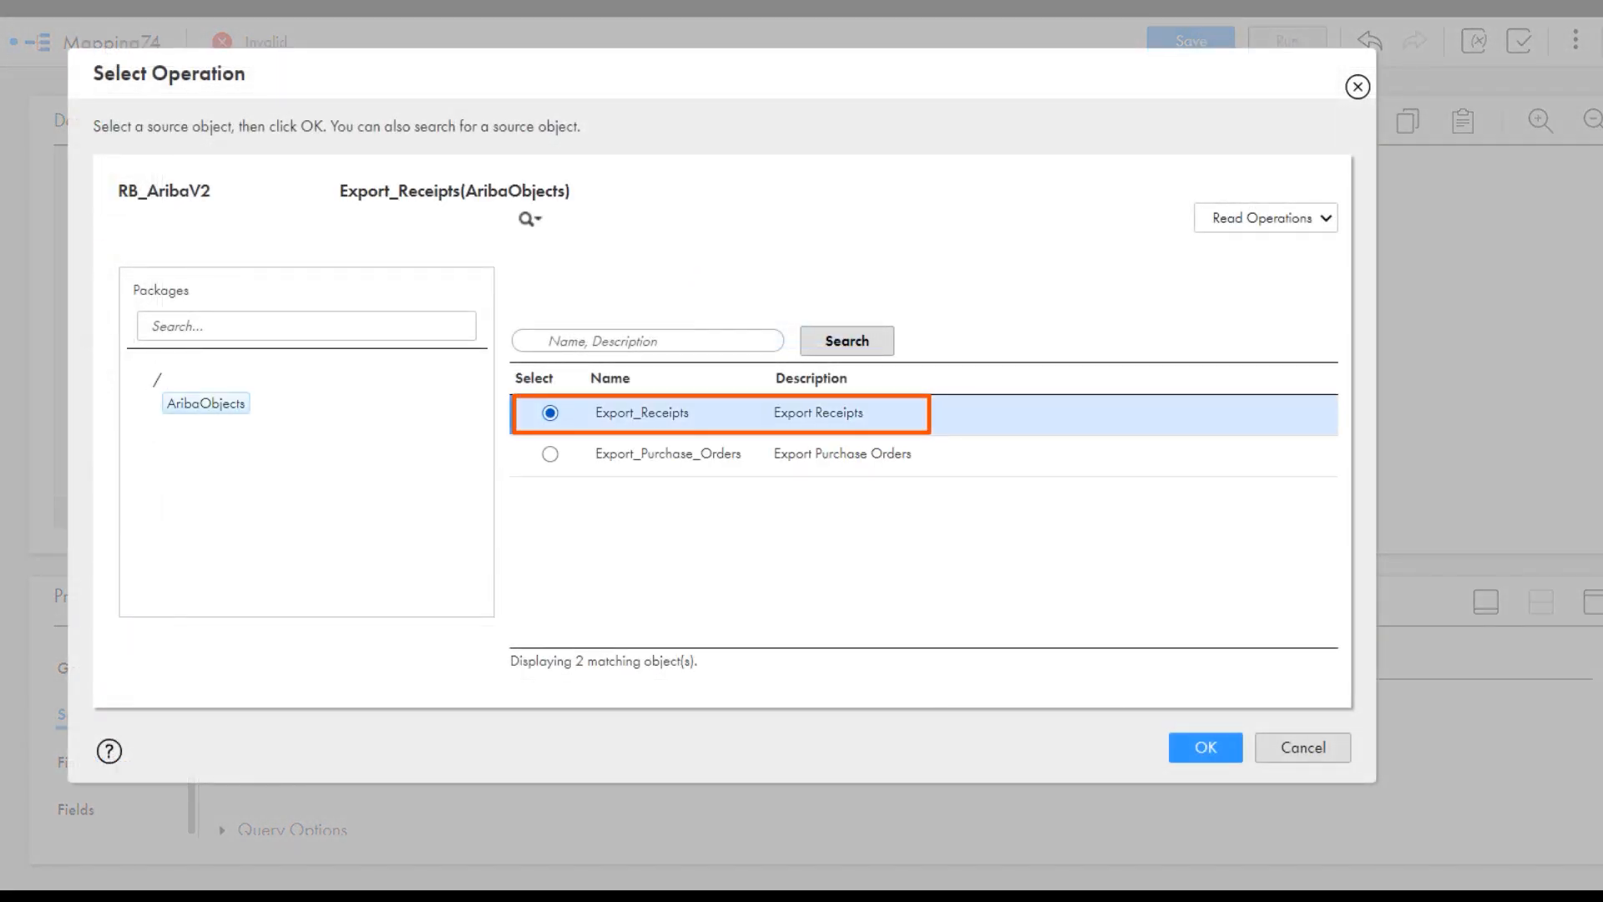
left_click(1205, 747)
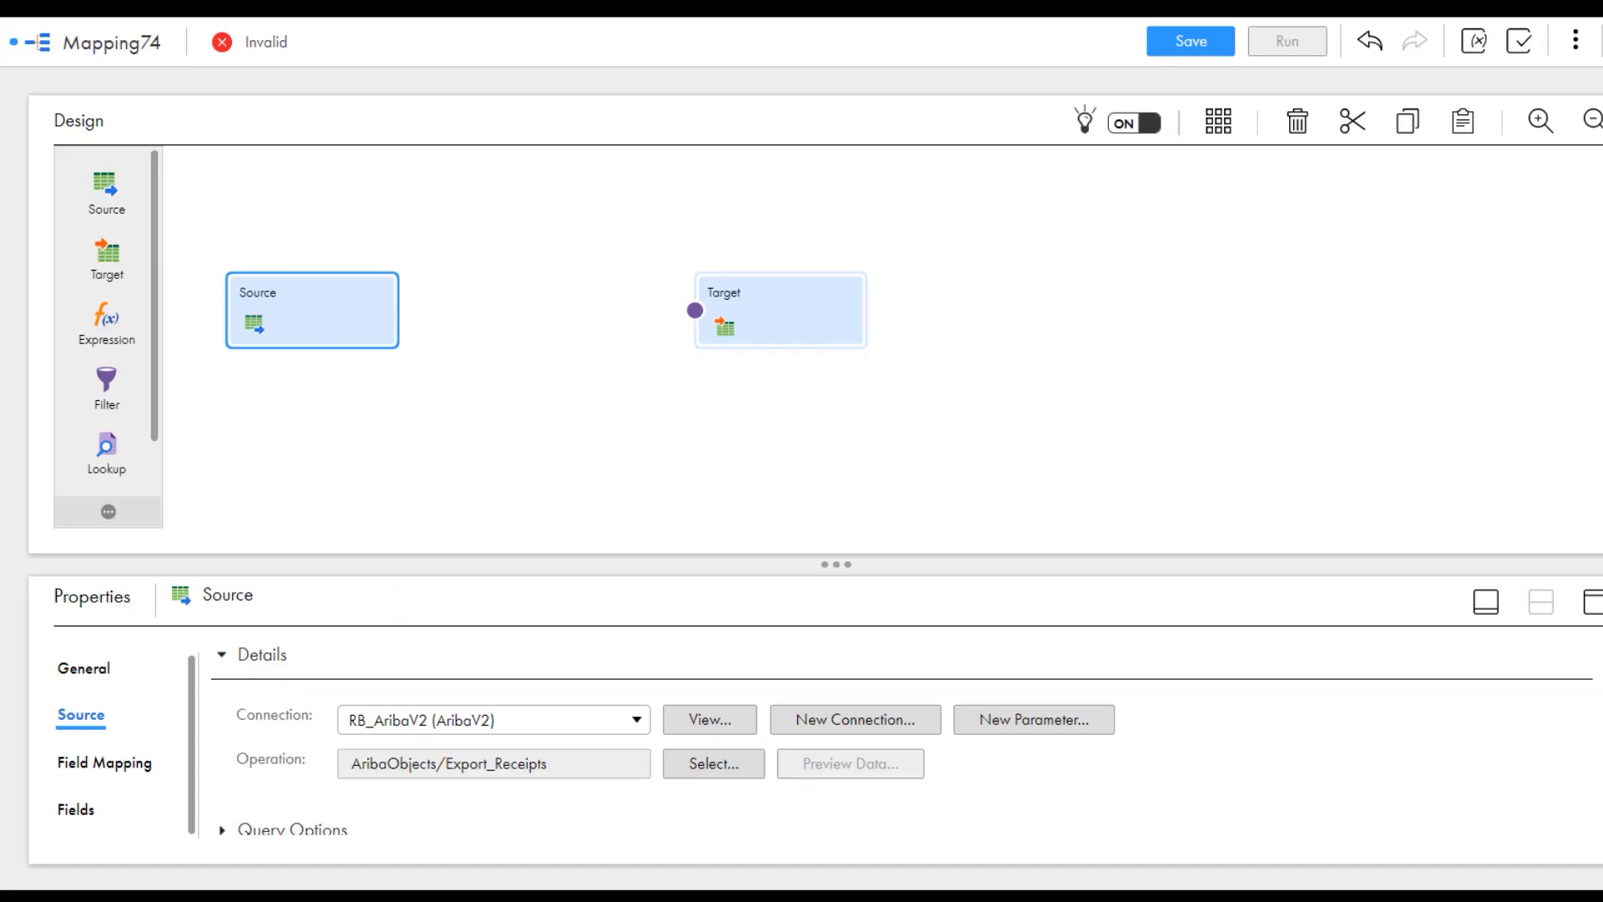
Open the Source's request message configuration and copy the whole template into the Request Message editor.
left_click_drag(835, 565, 836, 461)
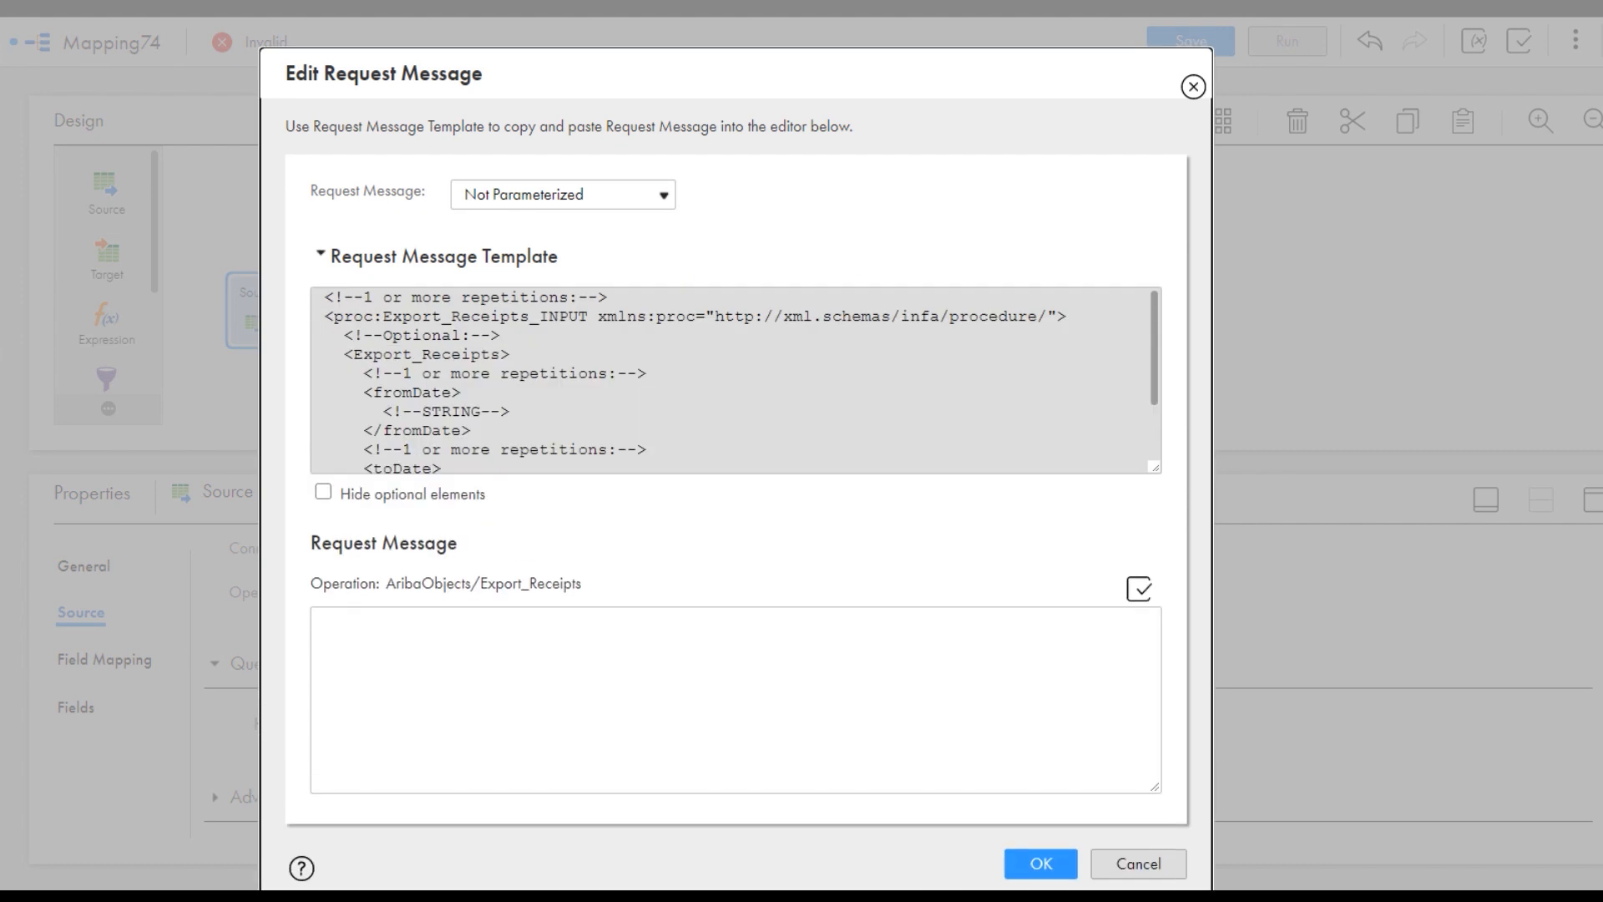
left_click(734, 380)
key("ctrl+a")
key("ctrl+c")
left_click(735, 700)
key("ctrl+v")
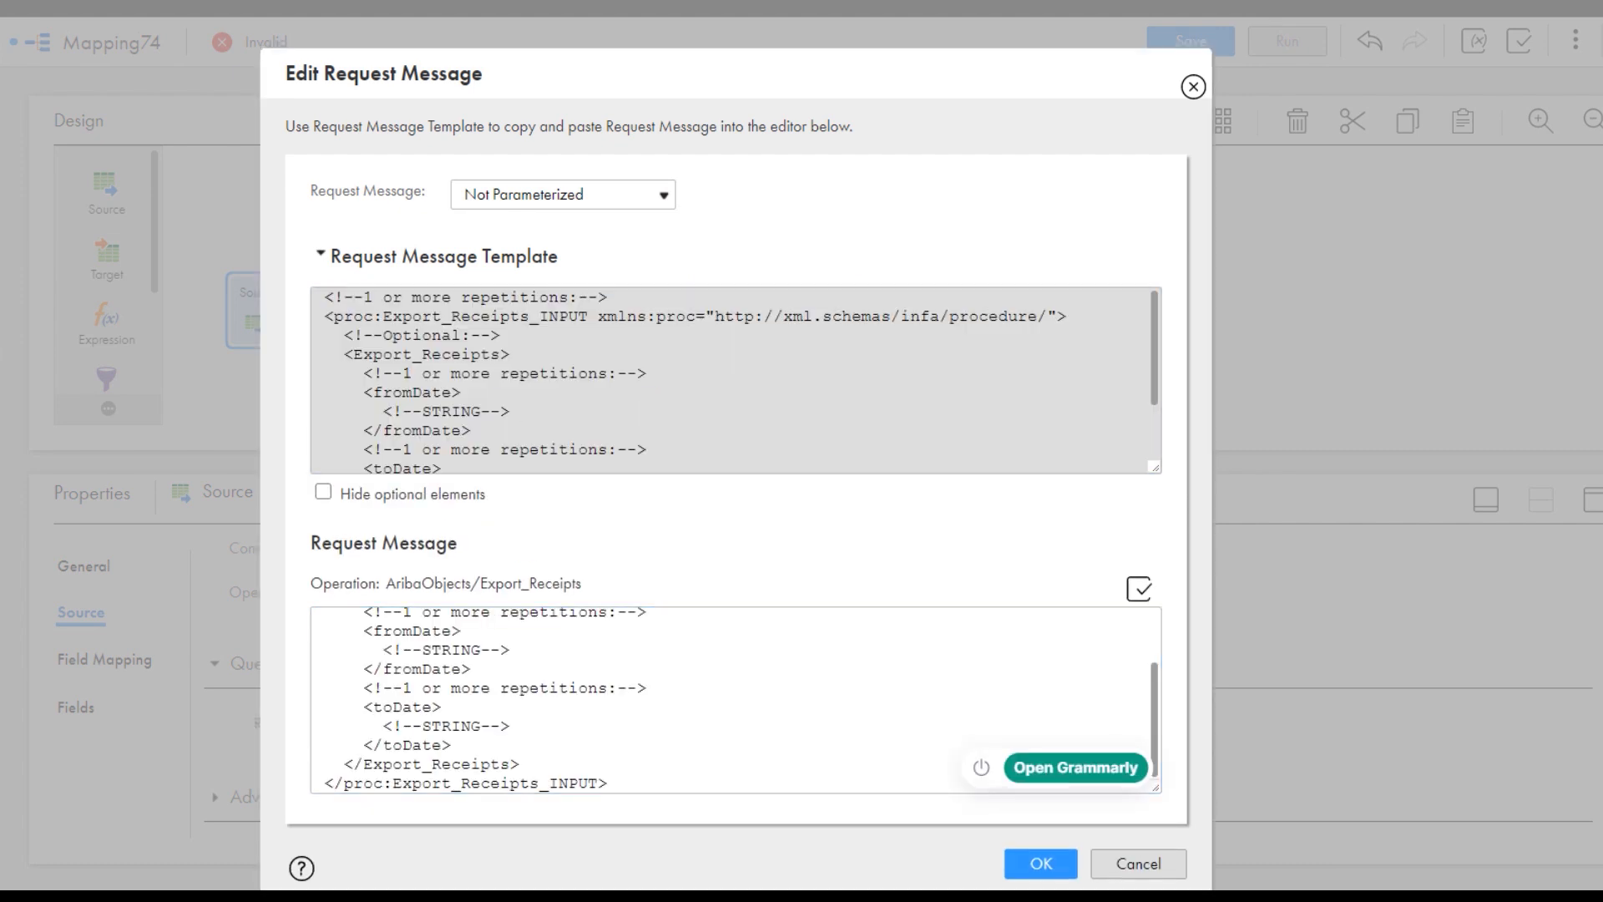
Set fromDate to 06/06/2020 and toDate to 09/09/2020 in the request message, validate it and accept it.
left_click_drag(511, 650, 374, 651)
type("06/06/2020")
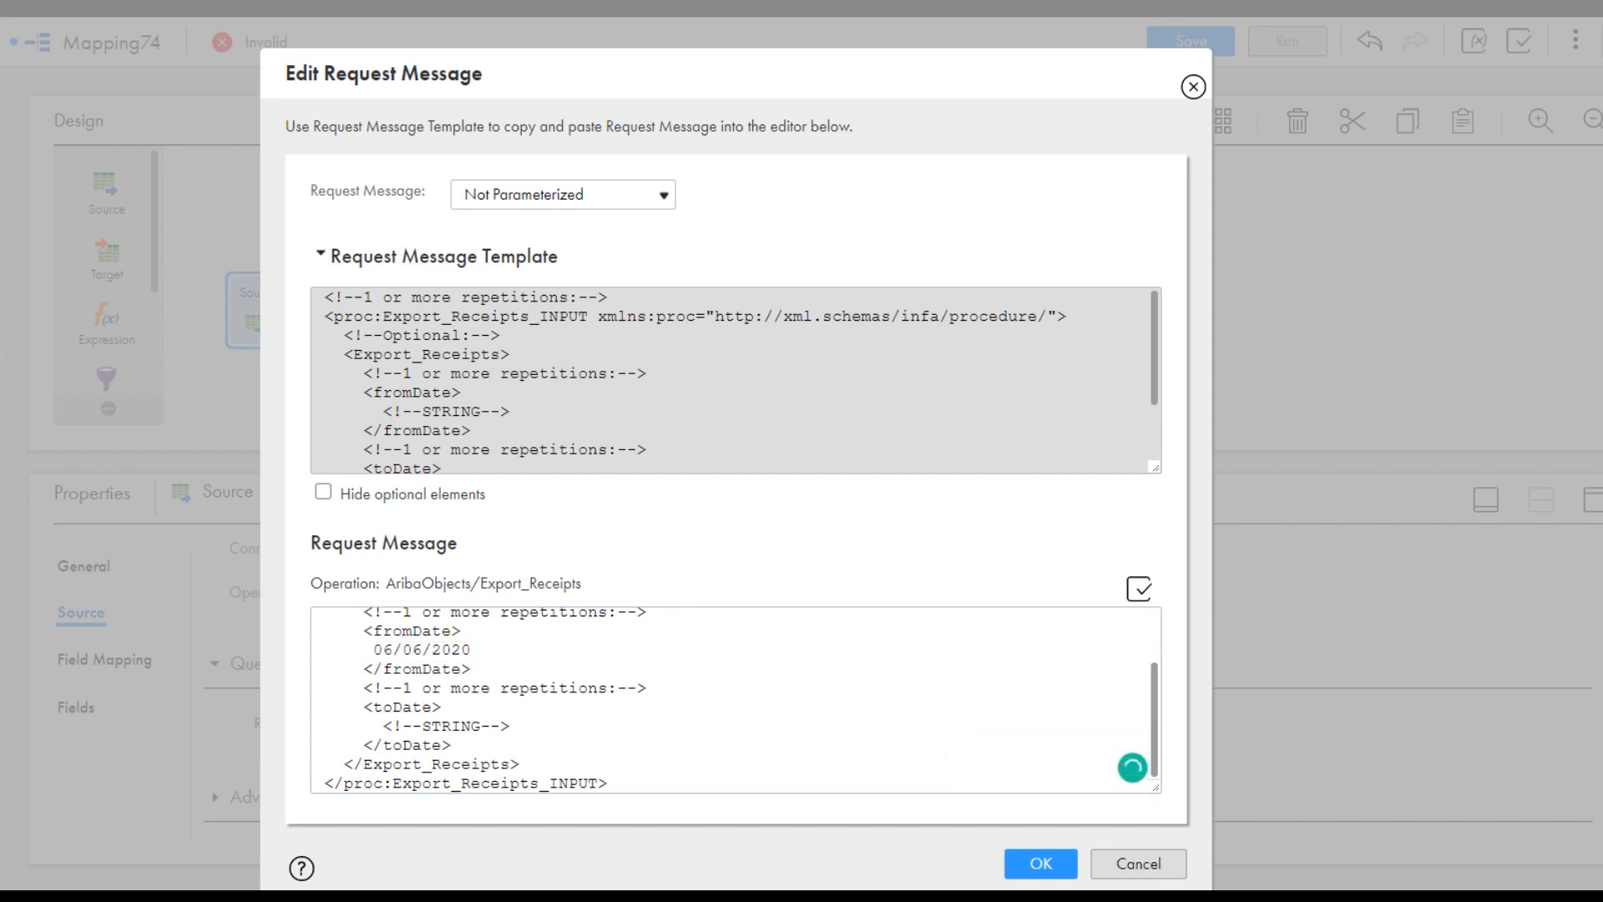
left_click_drag(383, 727, 500, 726)
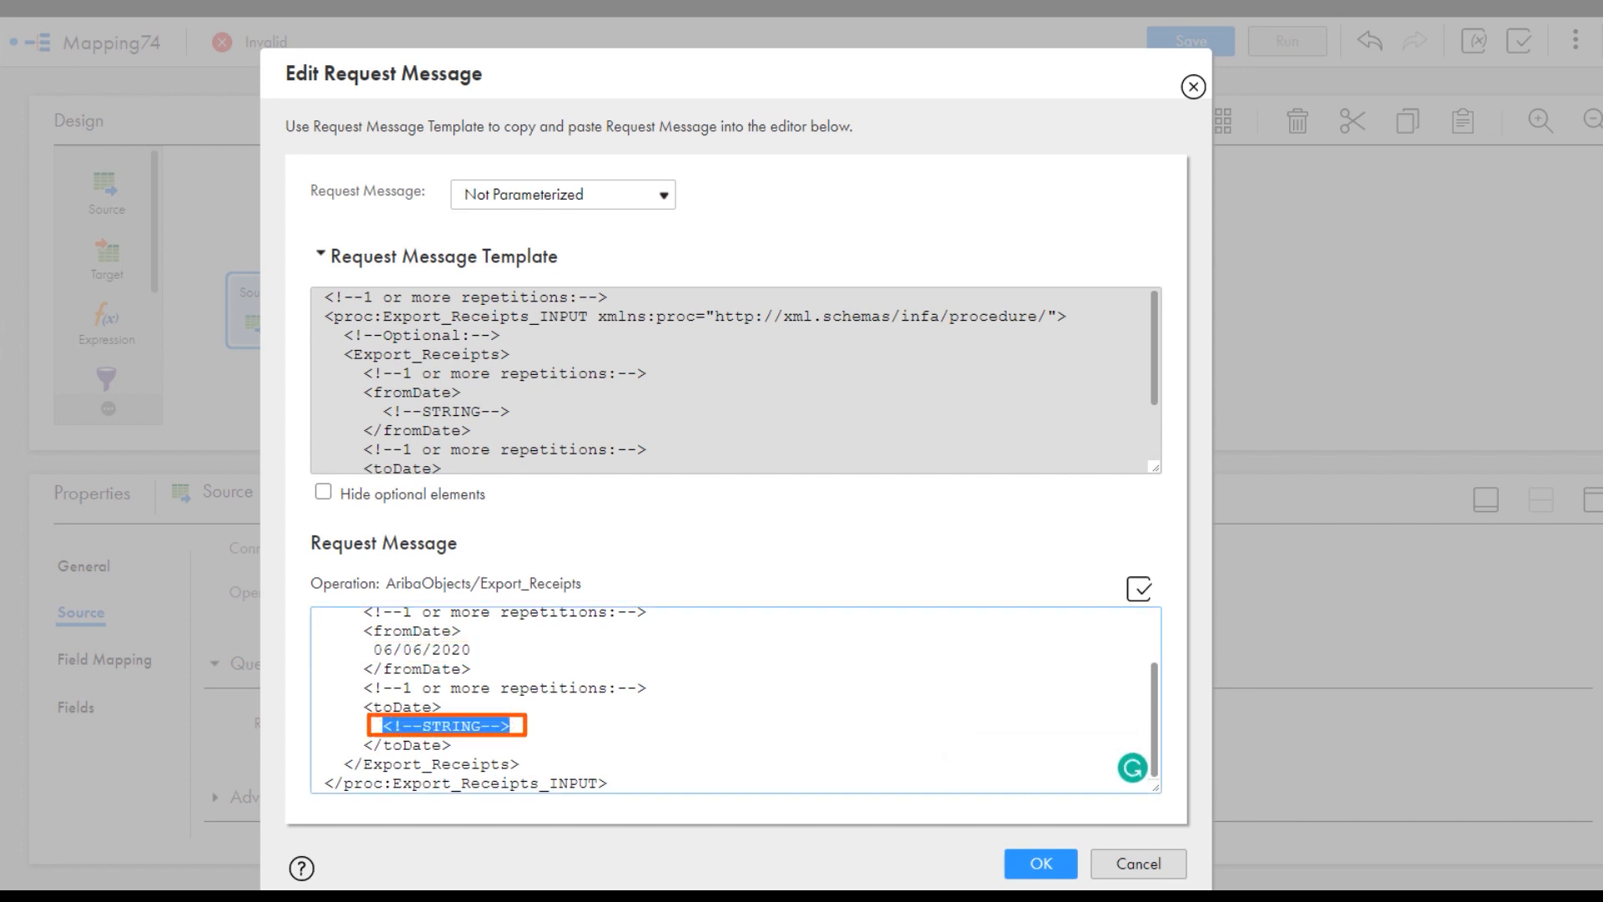
type("09/09/2020")
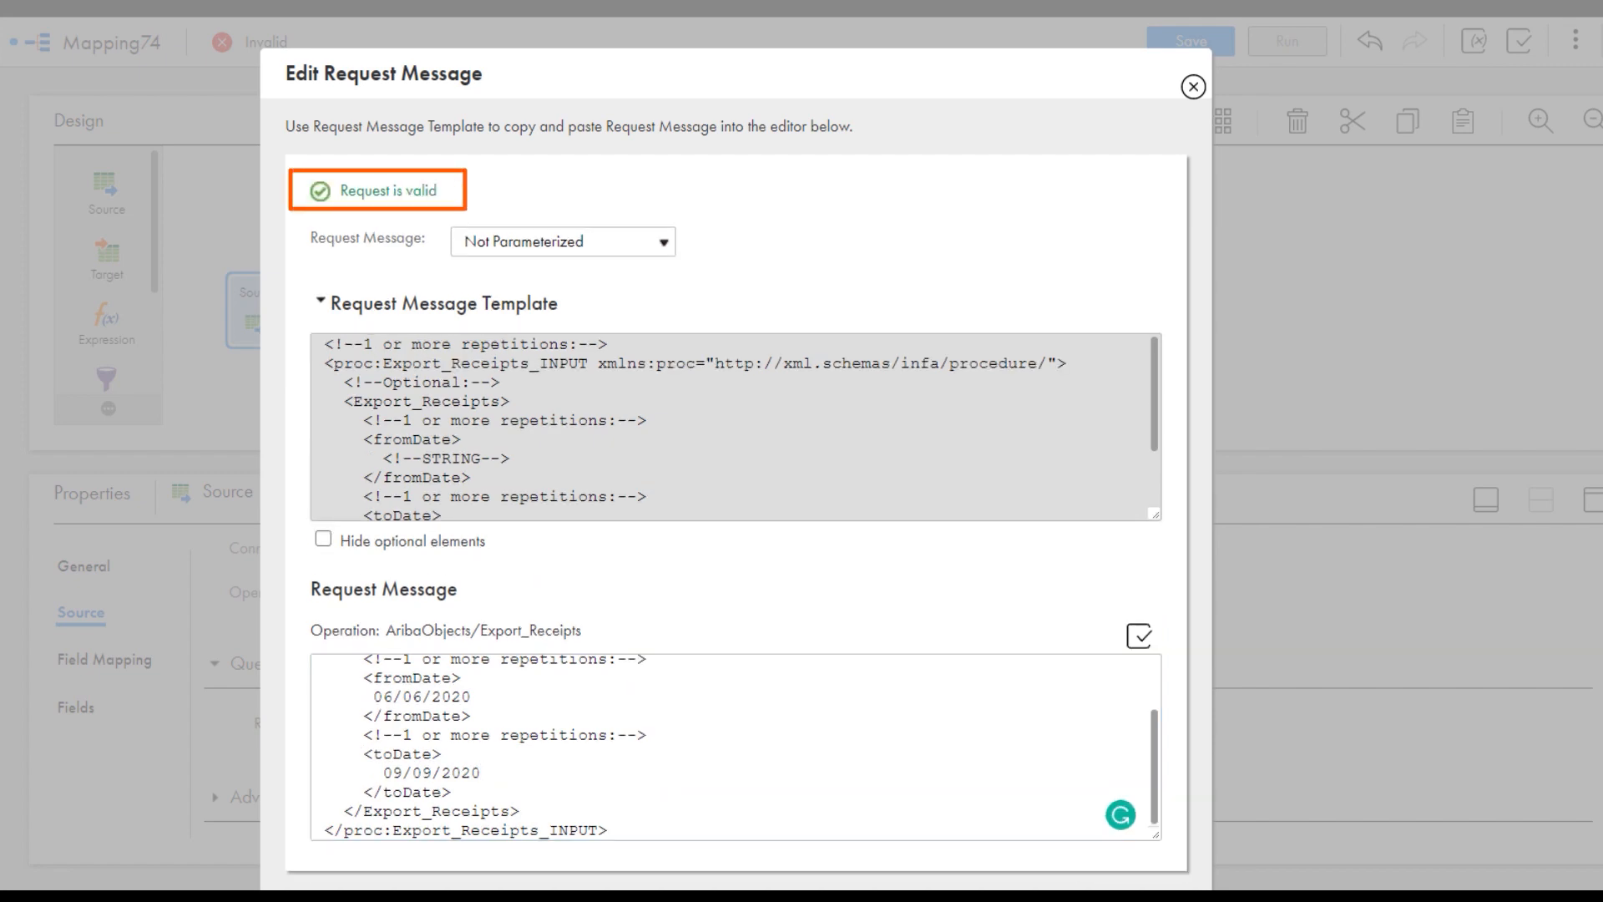
left_click(1039, 830)
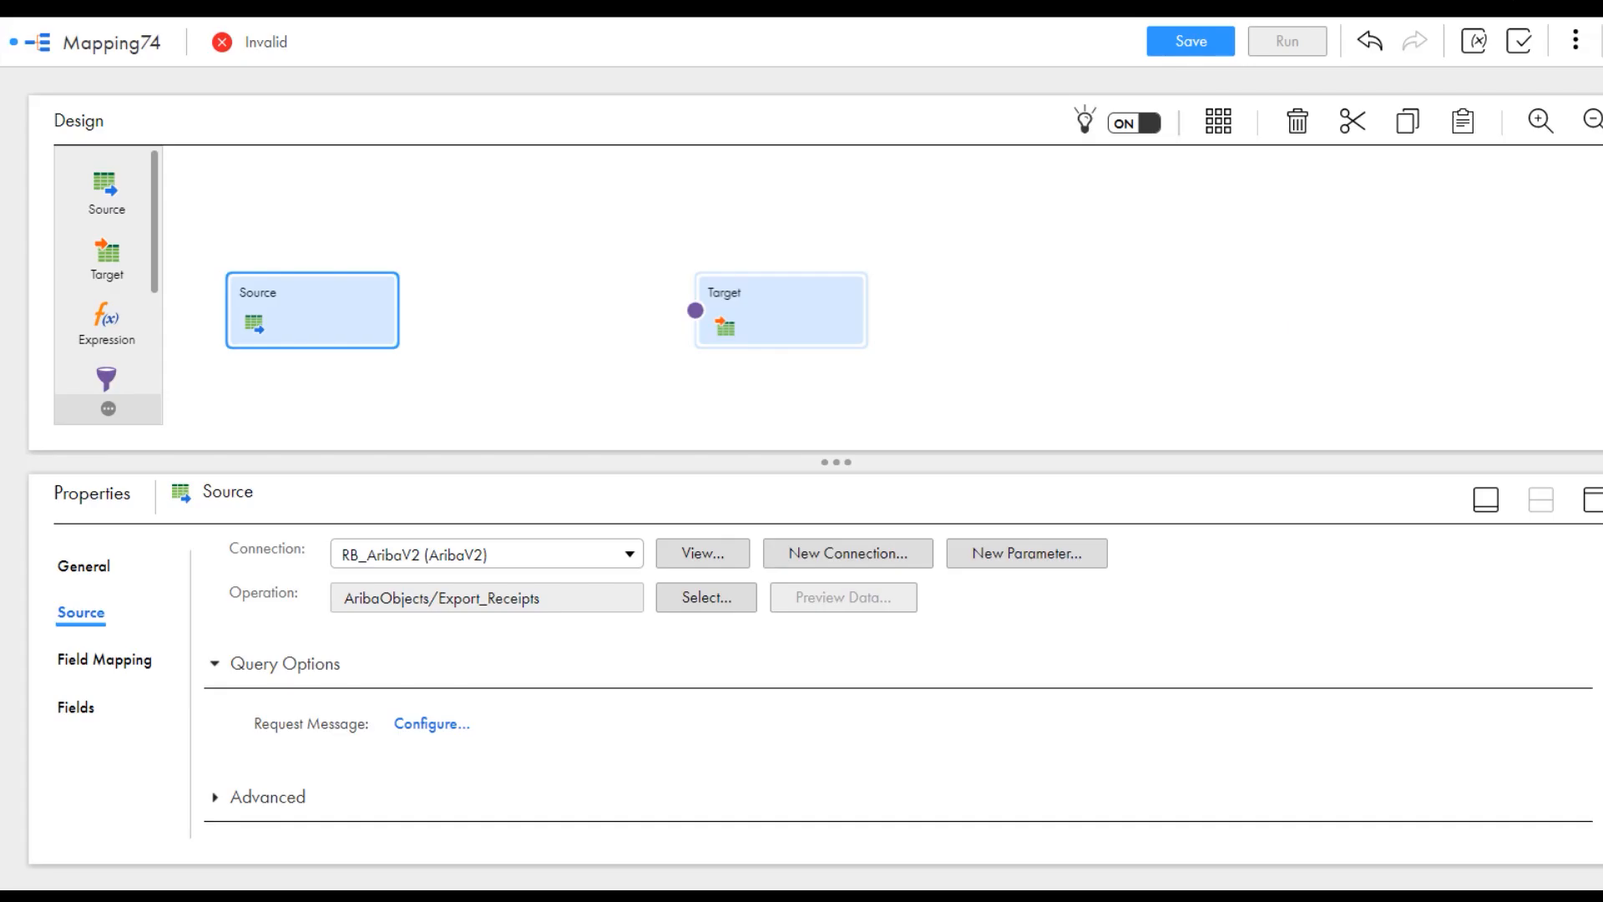
Map all descendants of the root response element to output fields and review the Source's resulting field list.
left_click(106, 660)
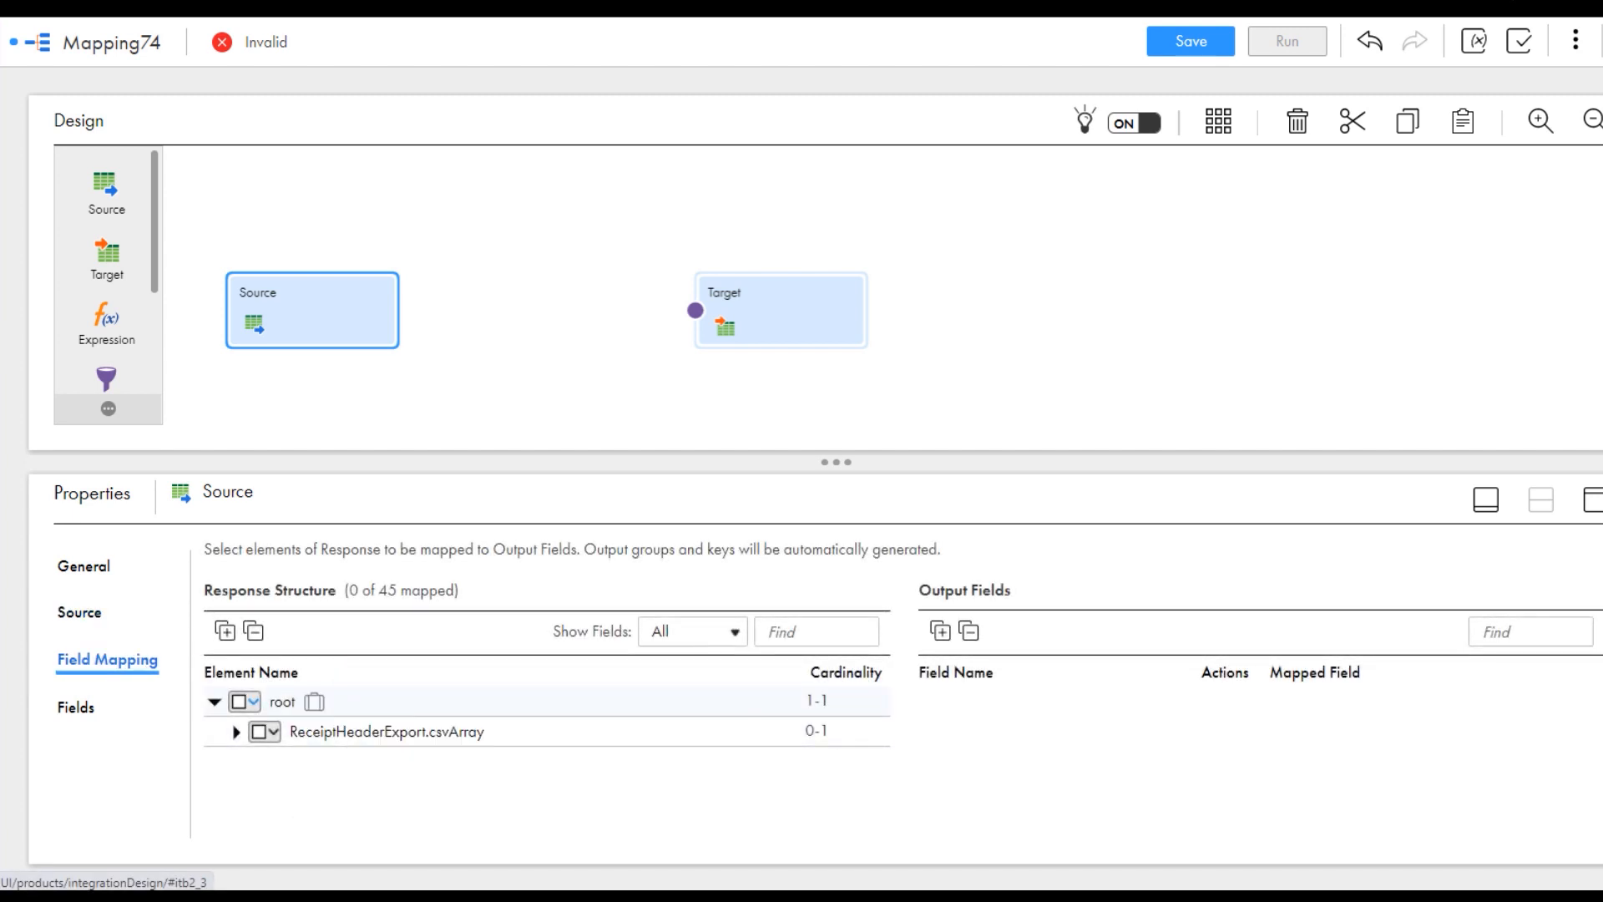
left_click(253, 701)
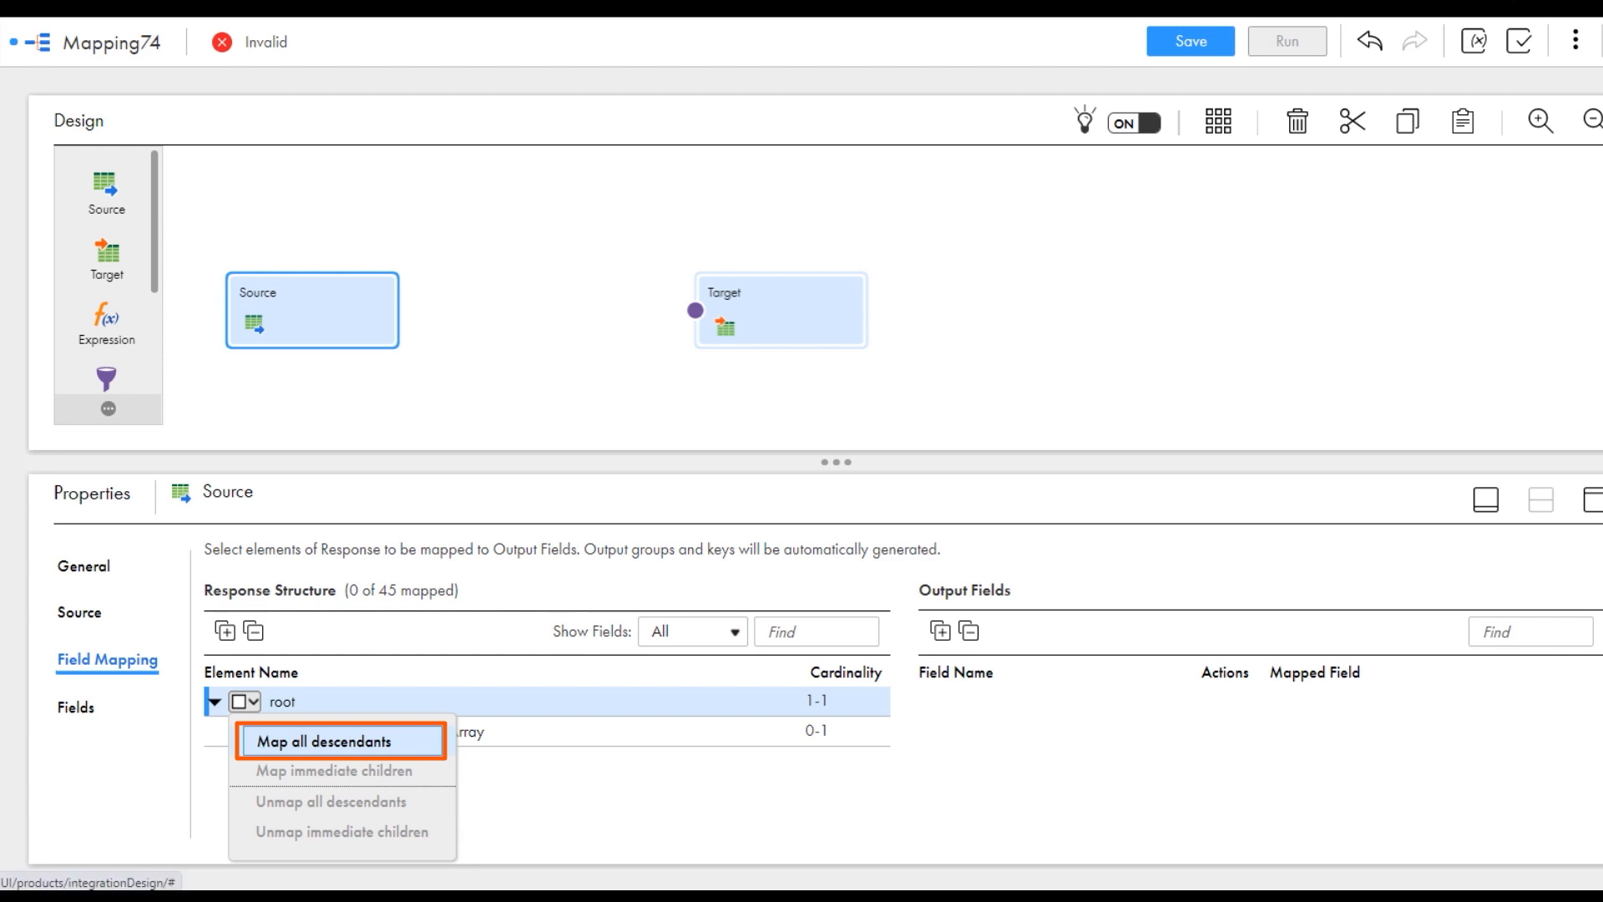
left_click(324, 741)
scroll(1064, 764, "down", 10)
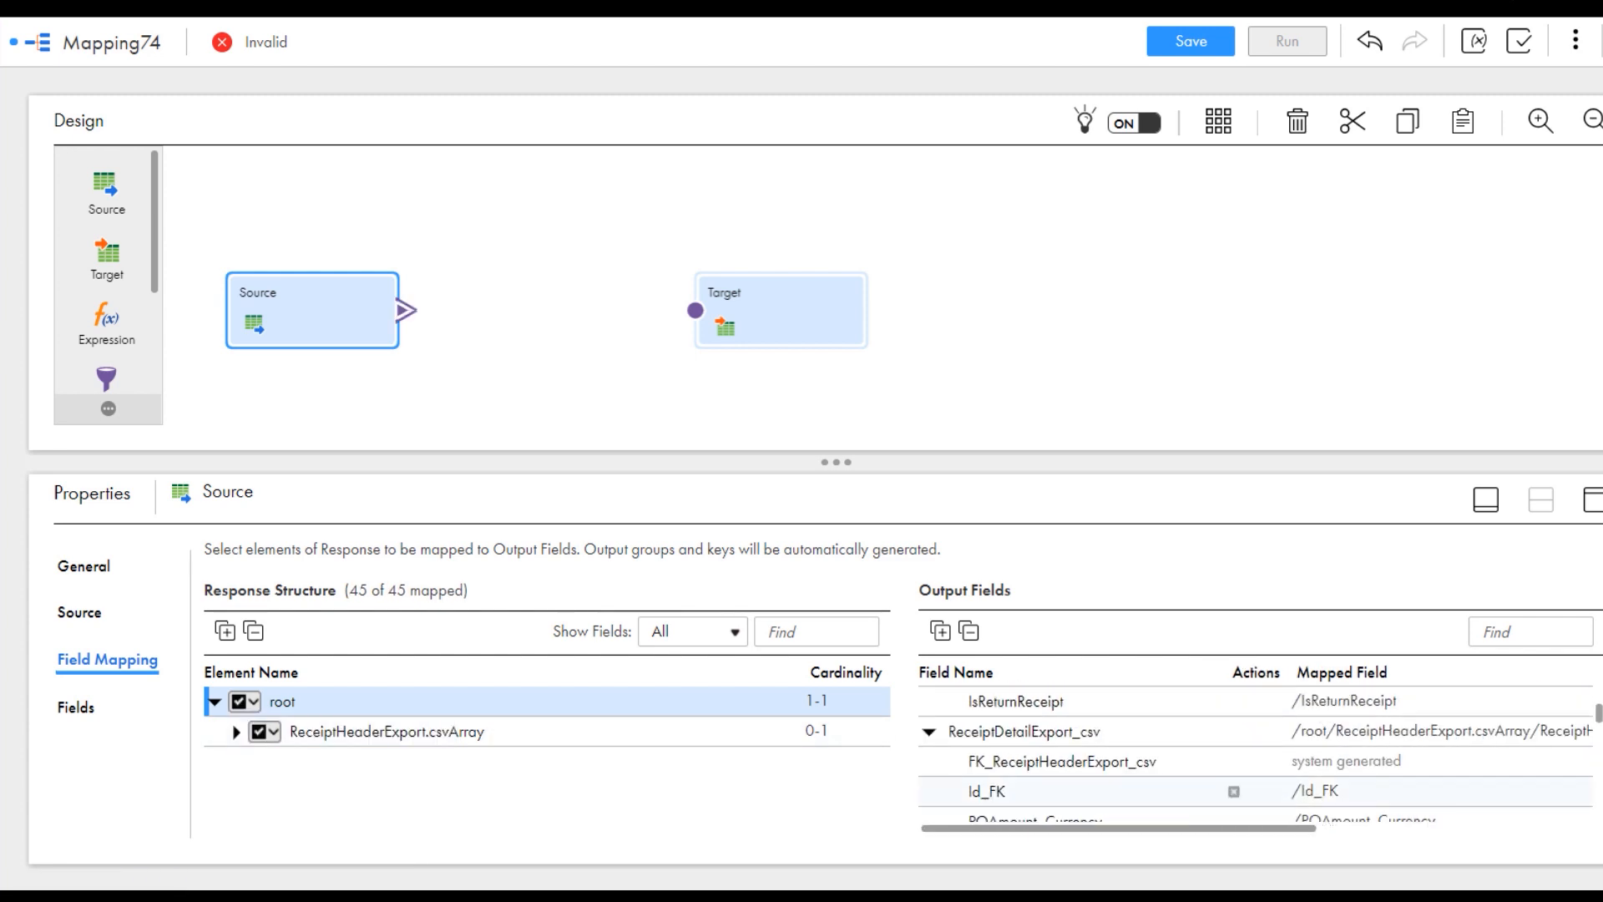
scroll(1064, 764, "up", 10)
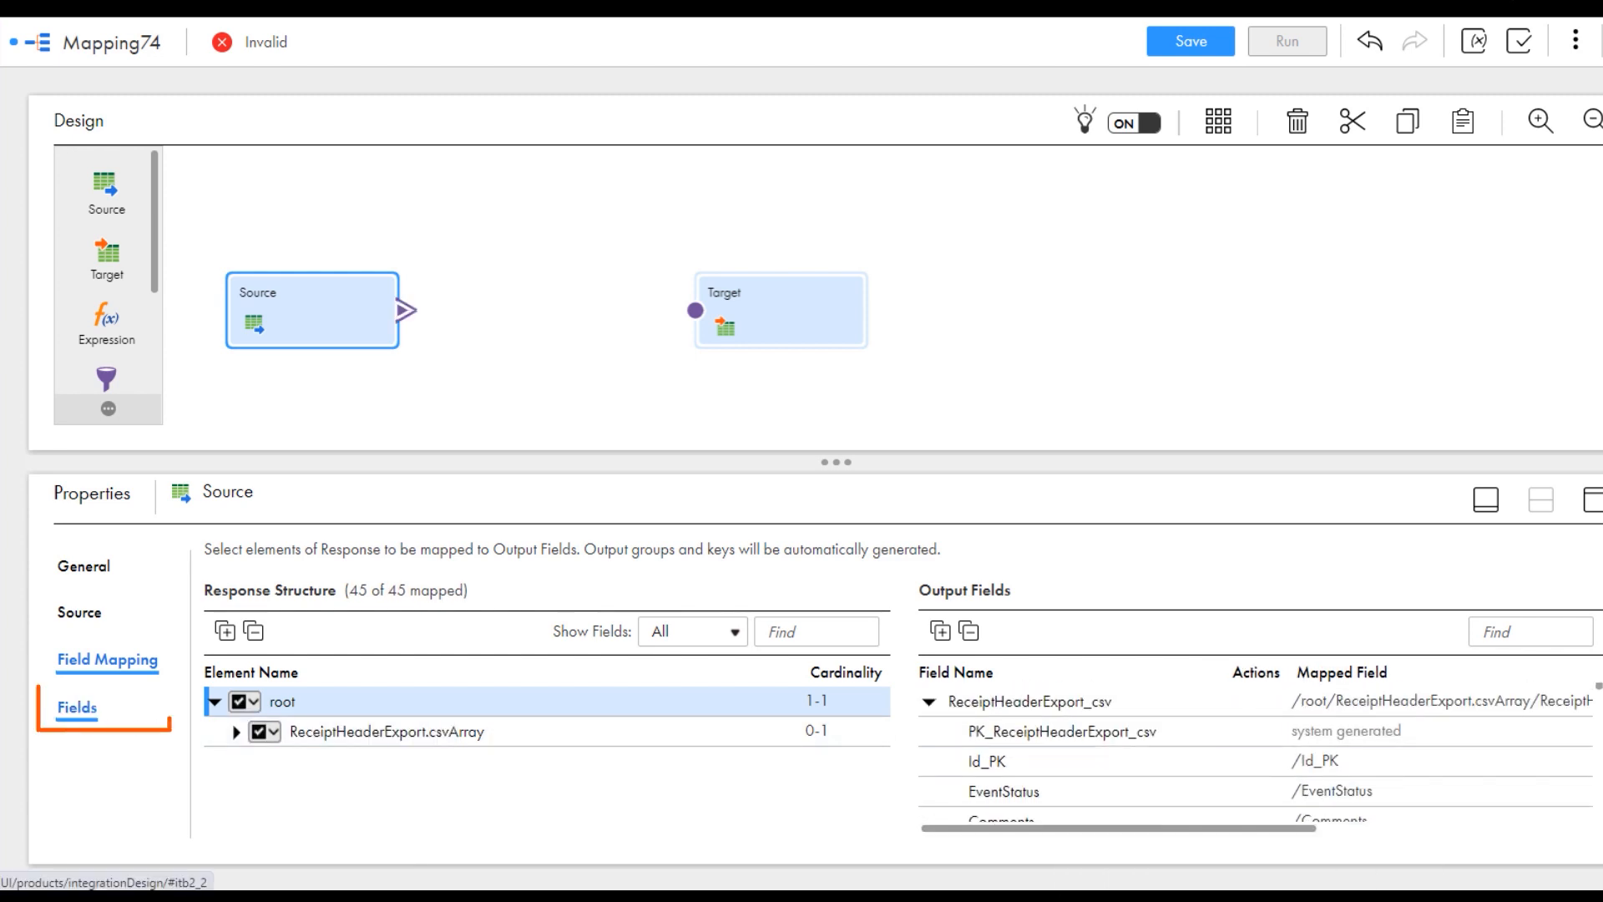
left_click(76, 707)
scroll(882, 685, "down", 4)
scroll(902, 681, "down", 15)
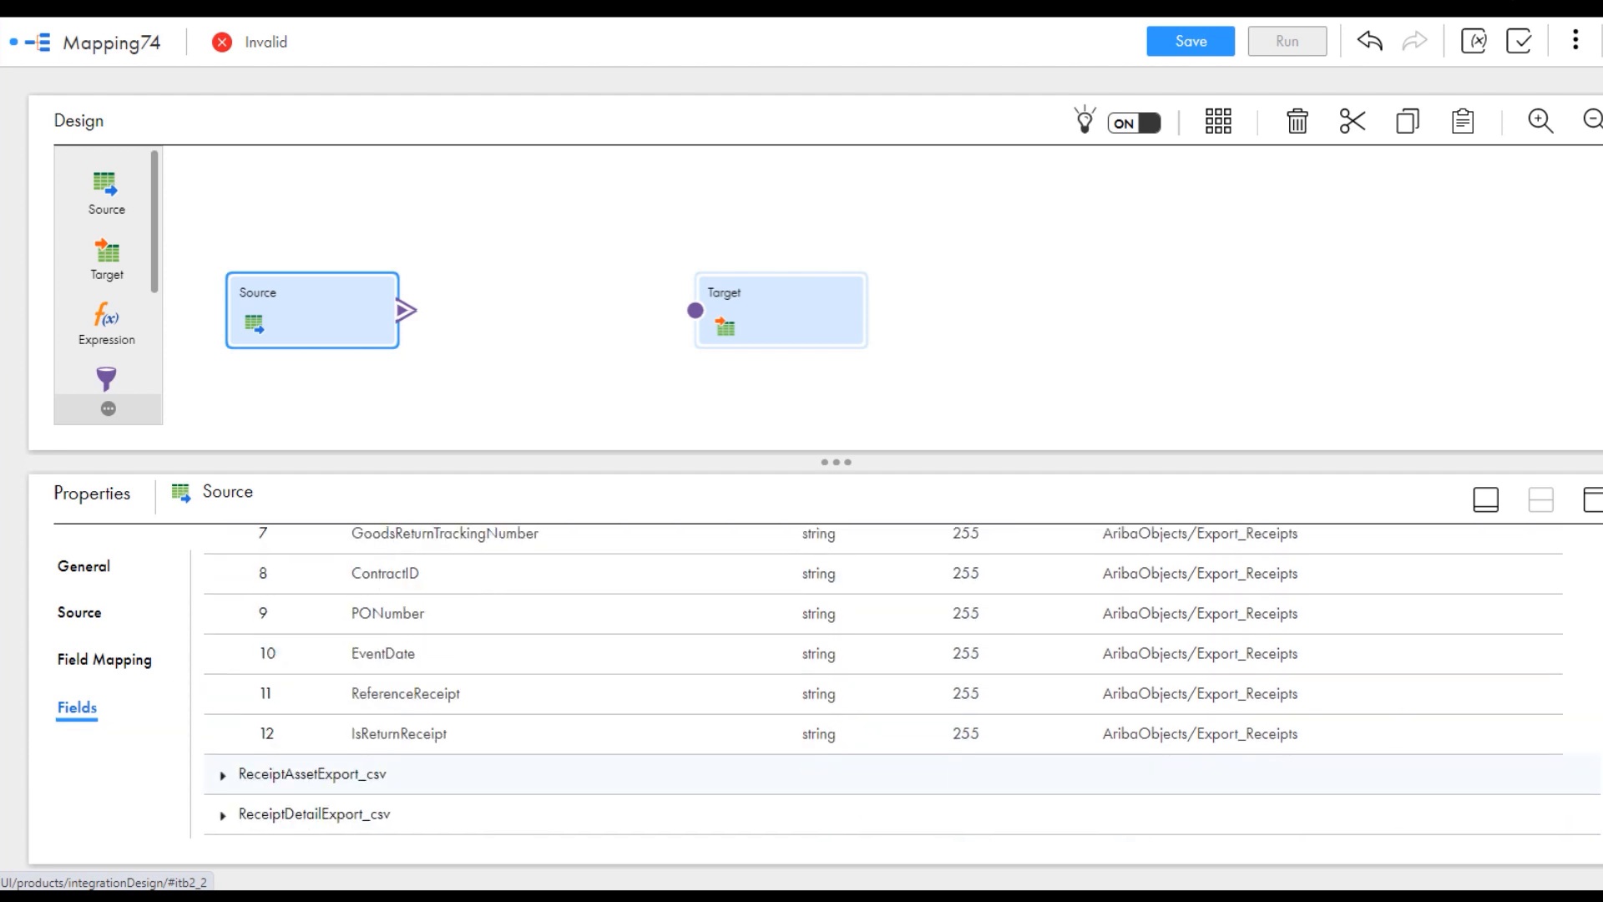
scroll(882, 734, "up", 20)
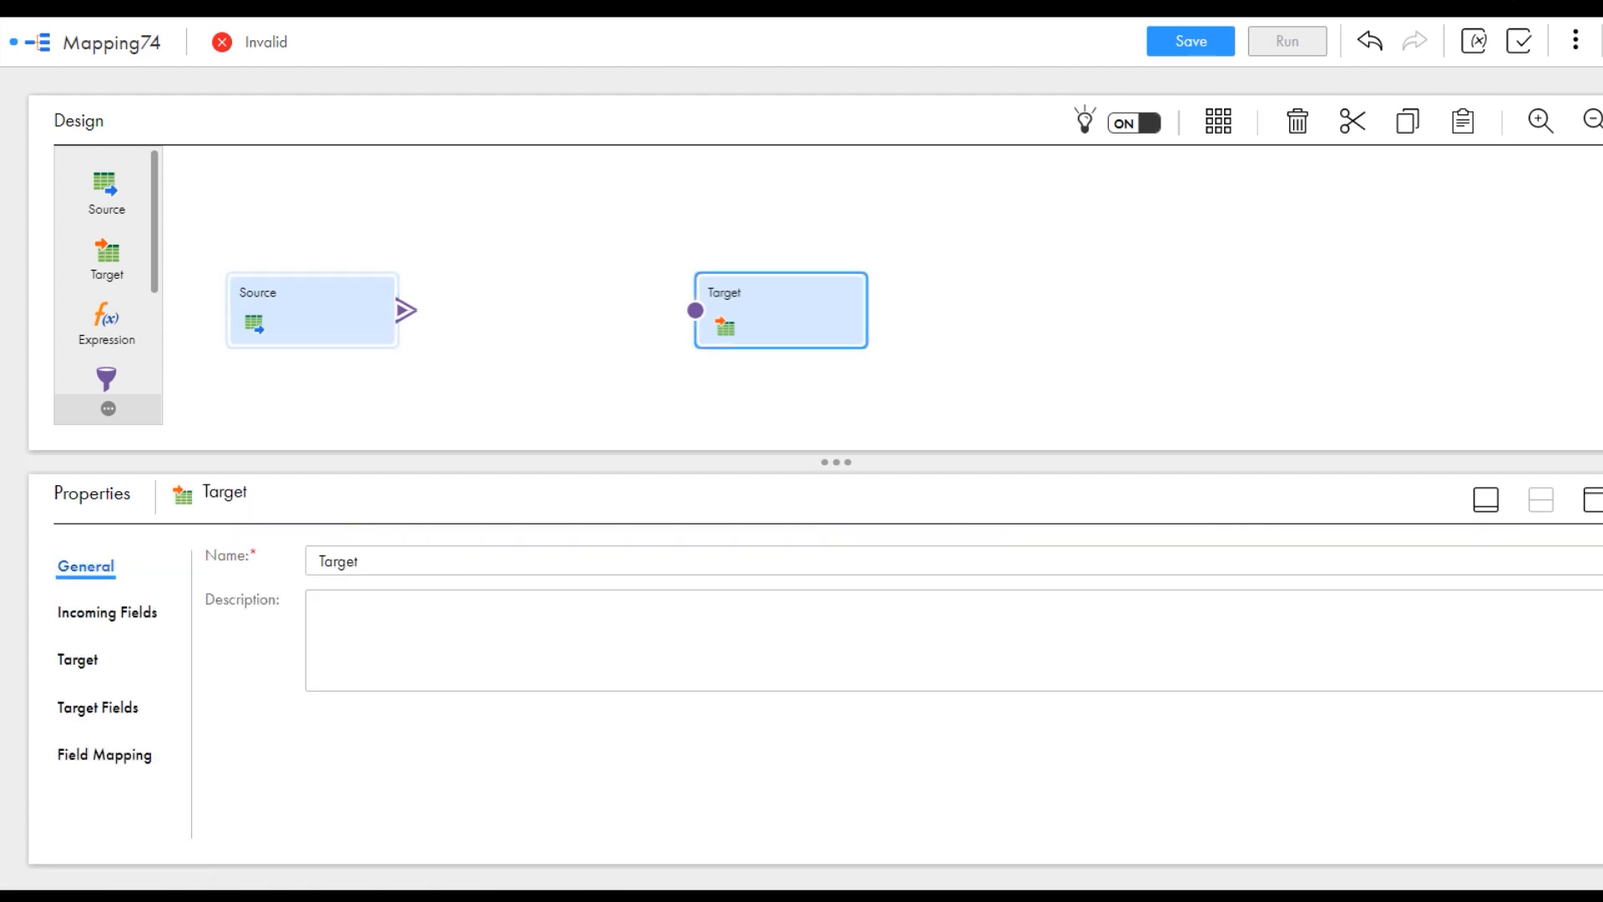
Rename the target as Target1 and set its connection to RB_FlatFile_1.
type("1")
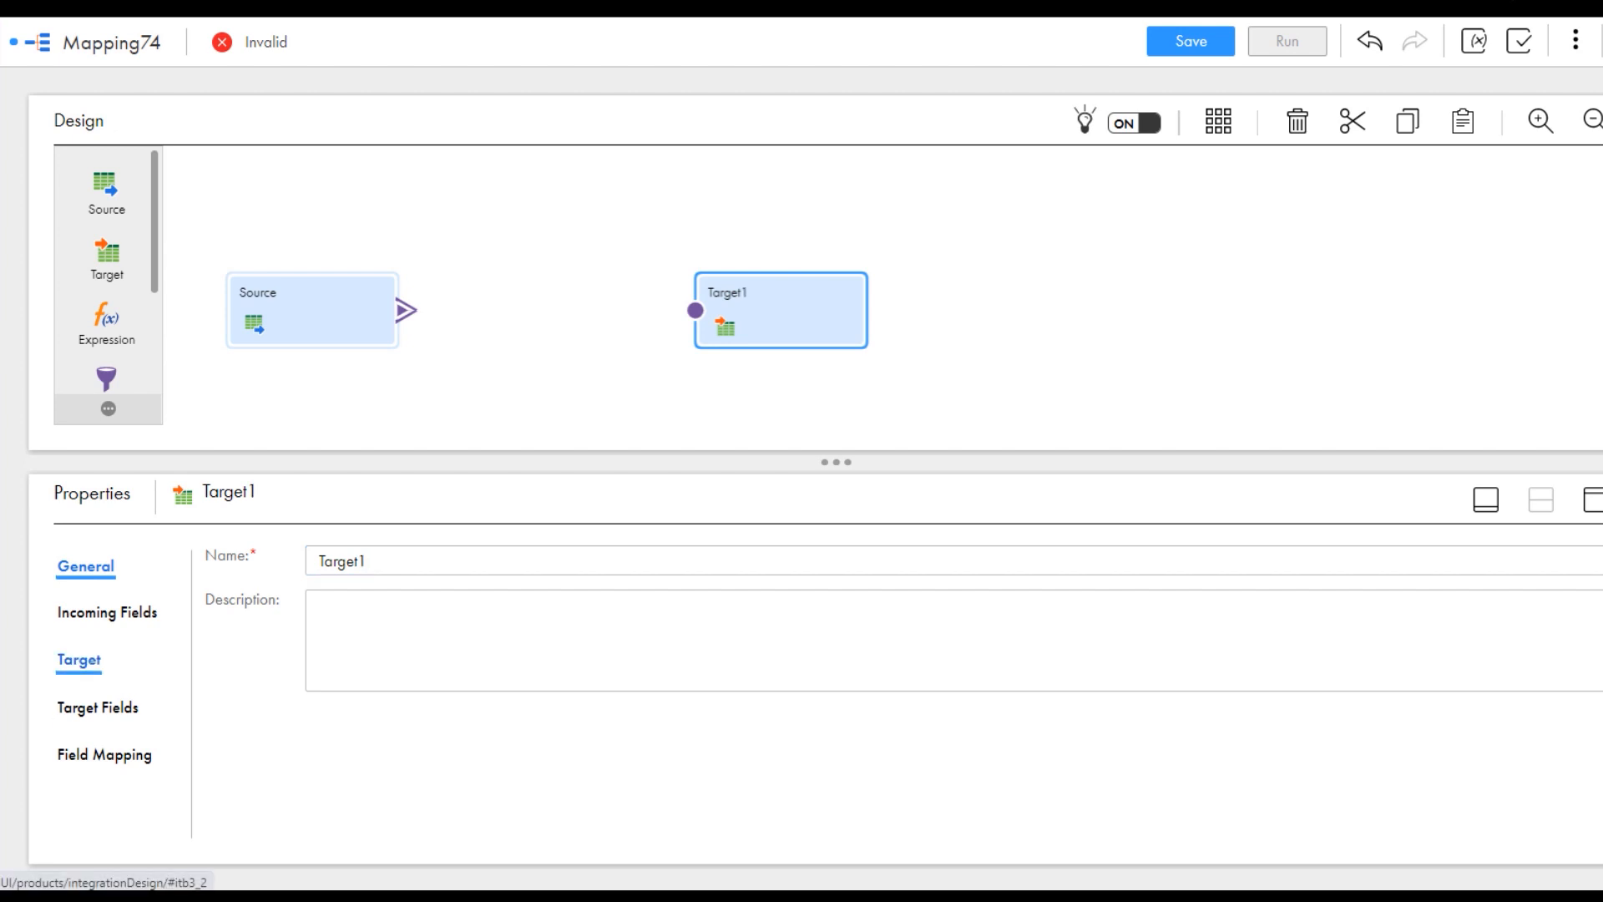
left_click(78, 660)
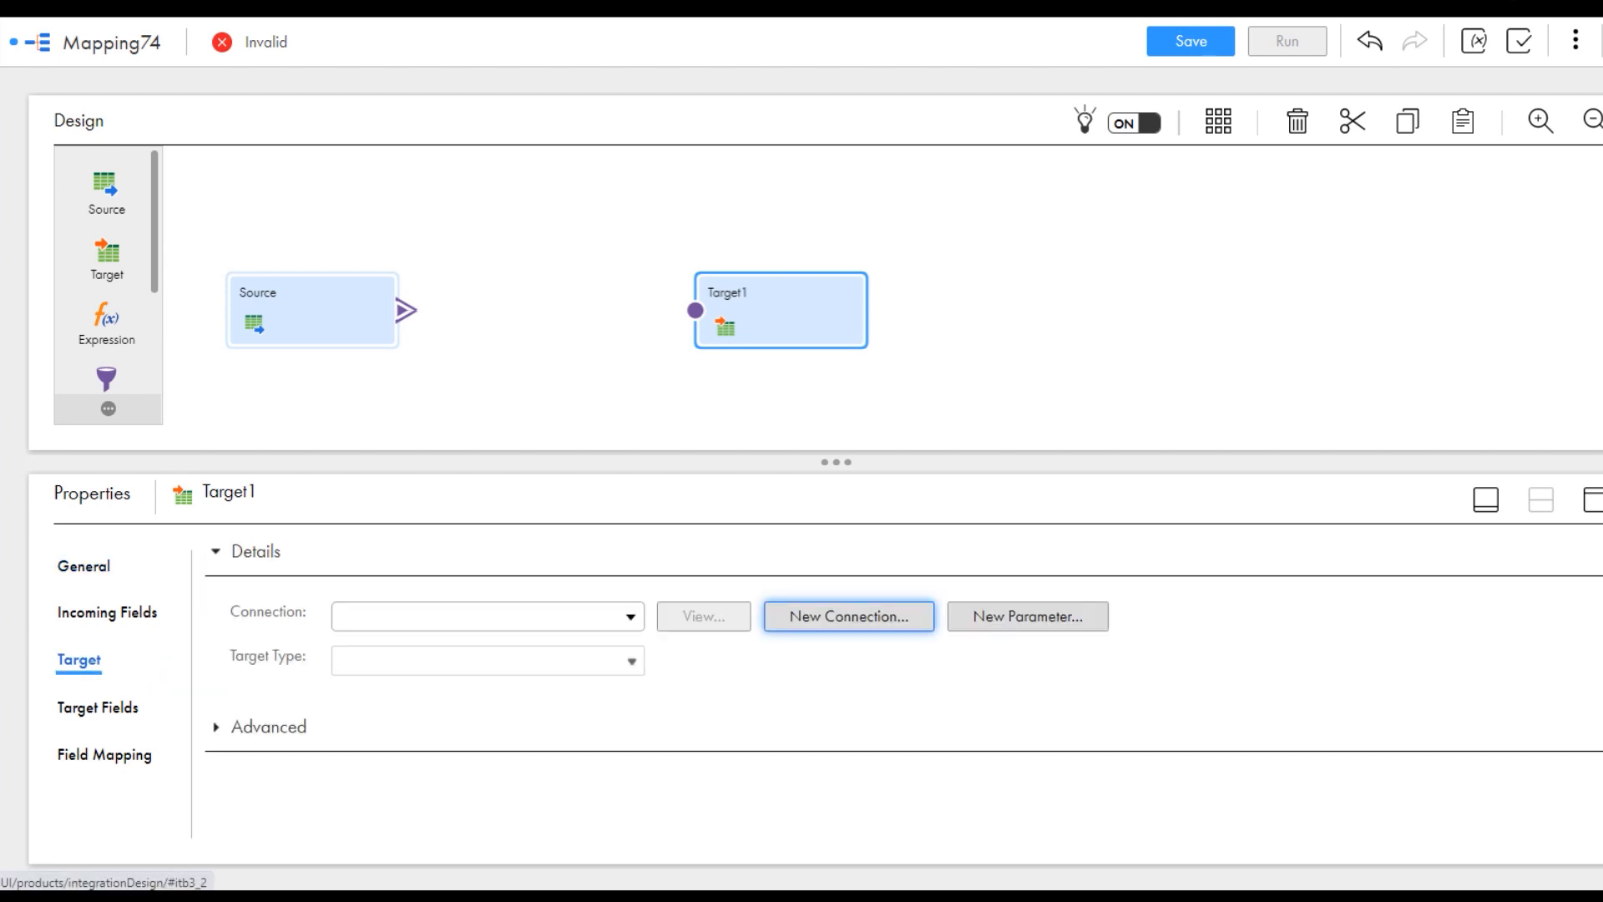
left_click(631, 617)
type("RB")
left_click(464, 543)
Choose a new object created at runtime for Target1, named Targeta.csv.
left_click(707, 703)
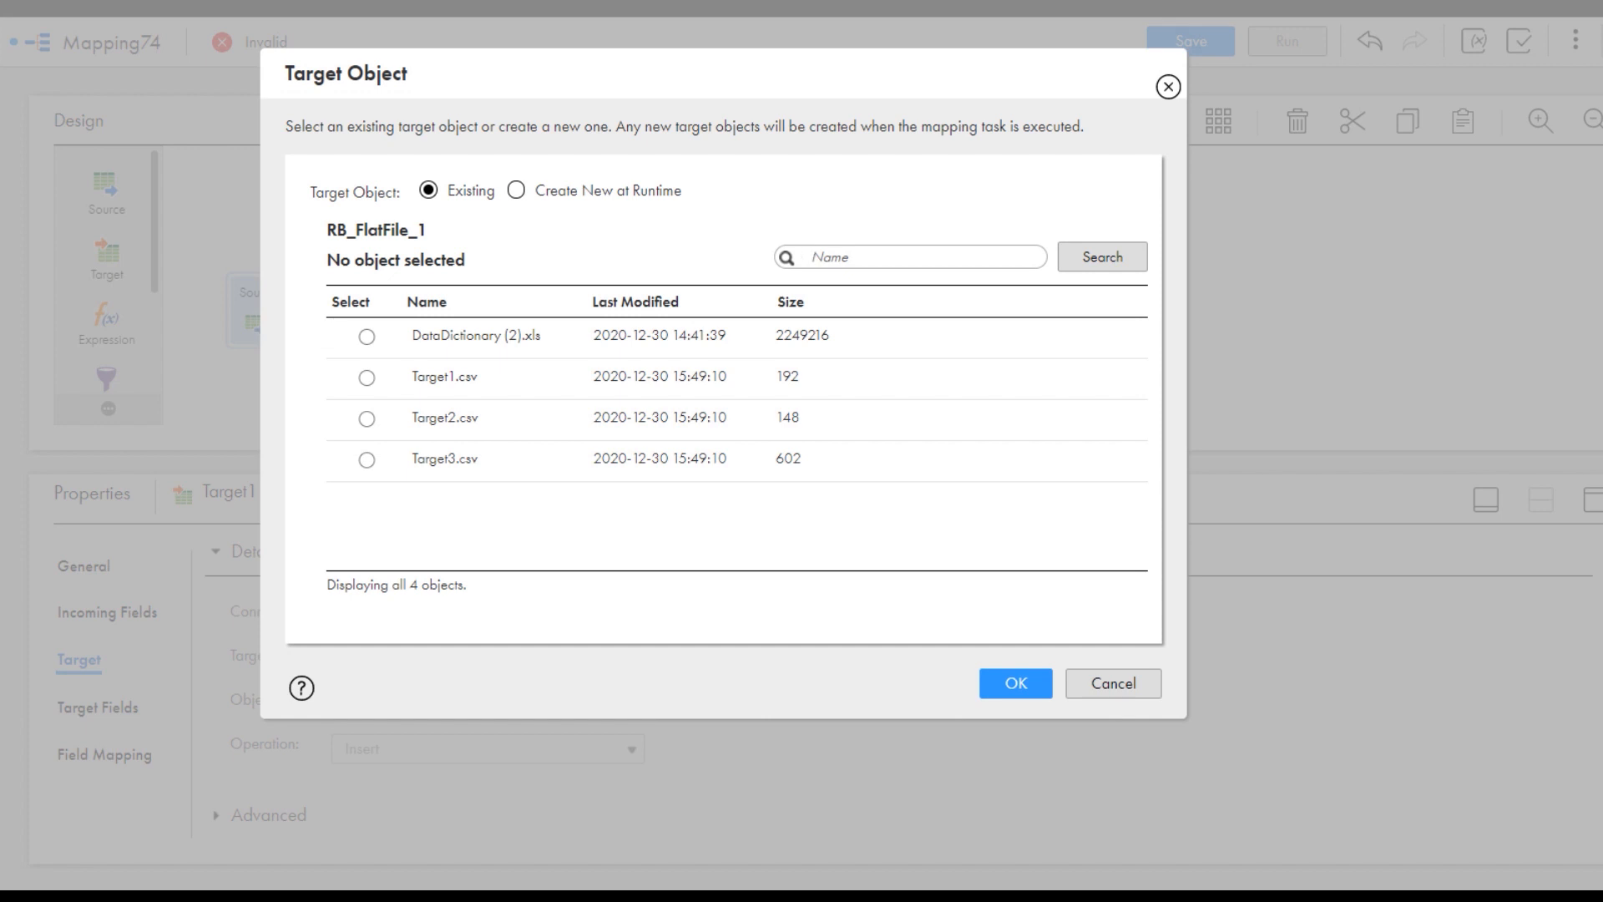
left_click(516, 190)
left_click(646, 352)
type("Targeta.")
type("csv")
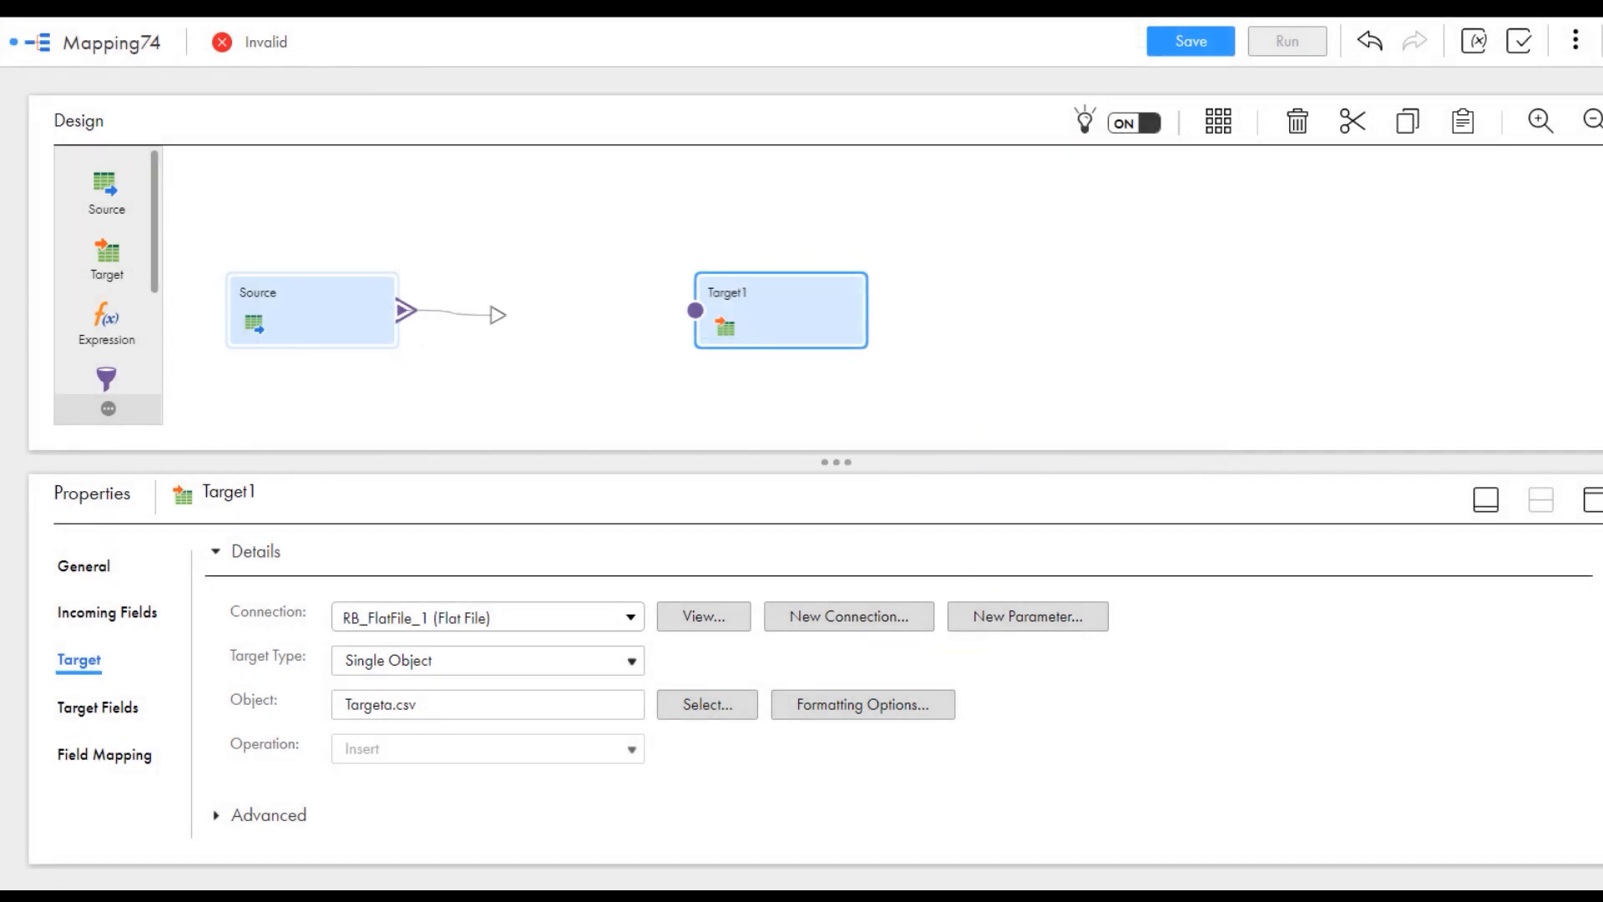
Link the Source to Target1 using the ReceiptHeaderExport_csv output group.
left_click_drag(499, 315, 694, 311)
left_click(351, 234)
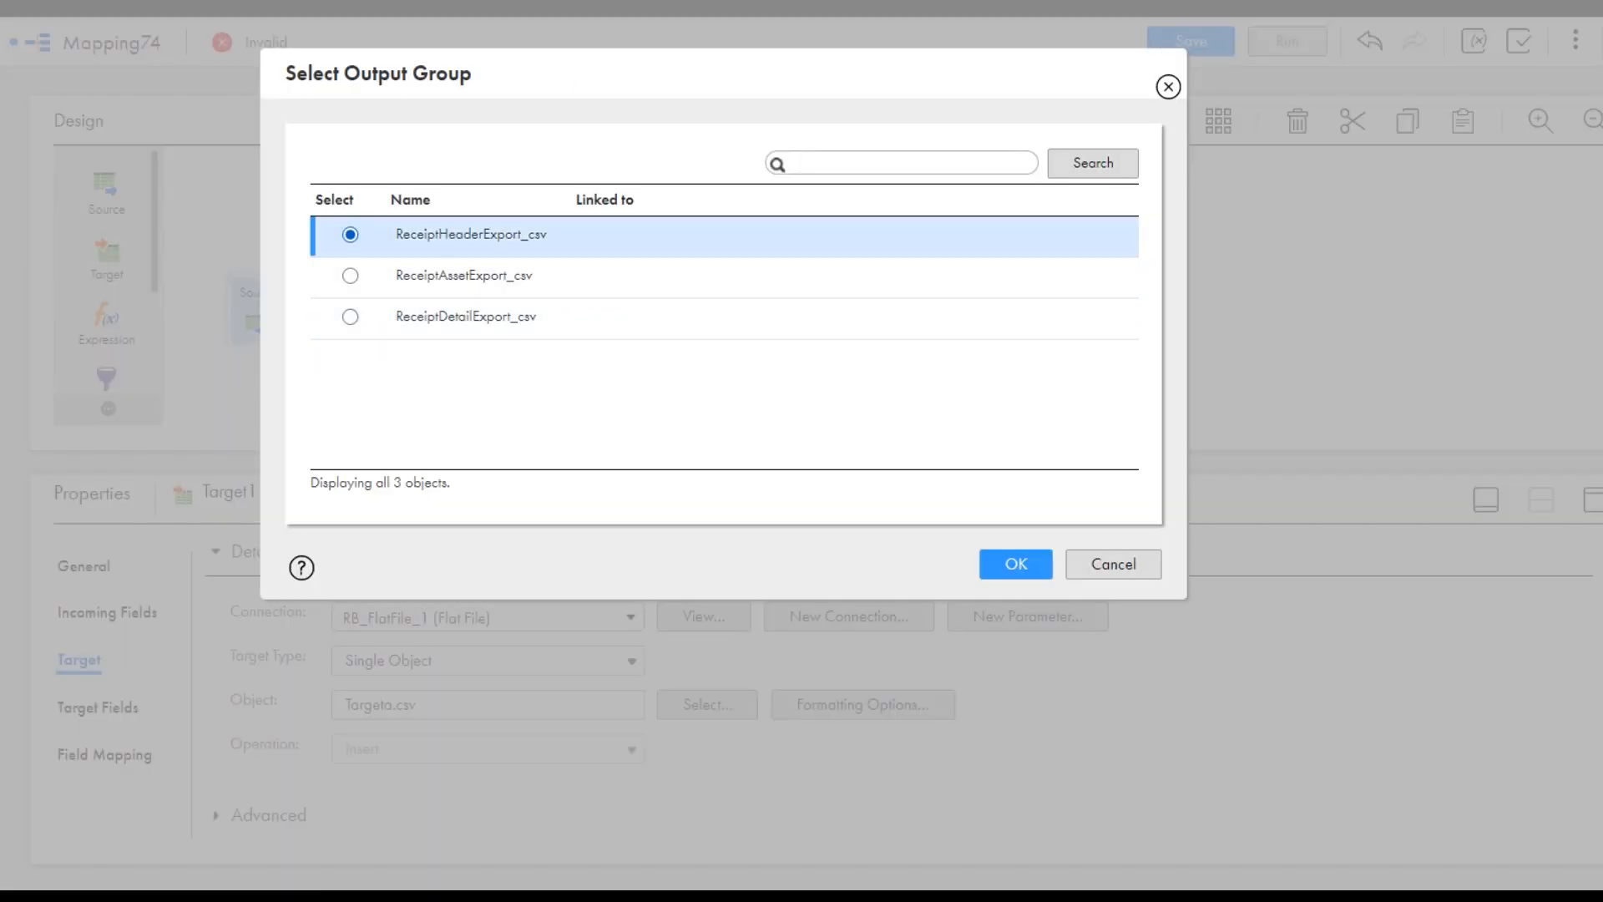
left_click(1017, 565)
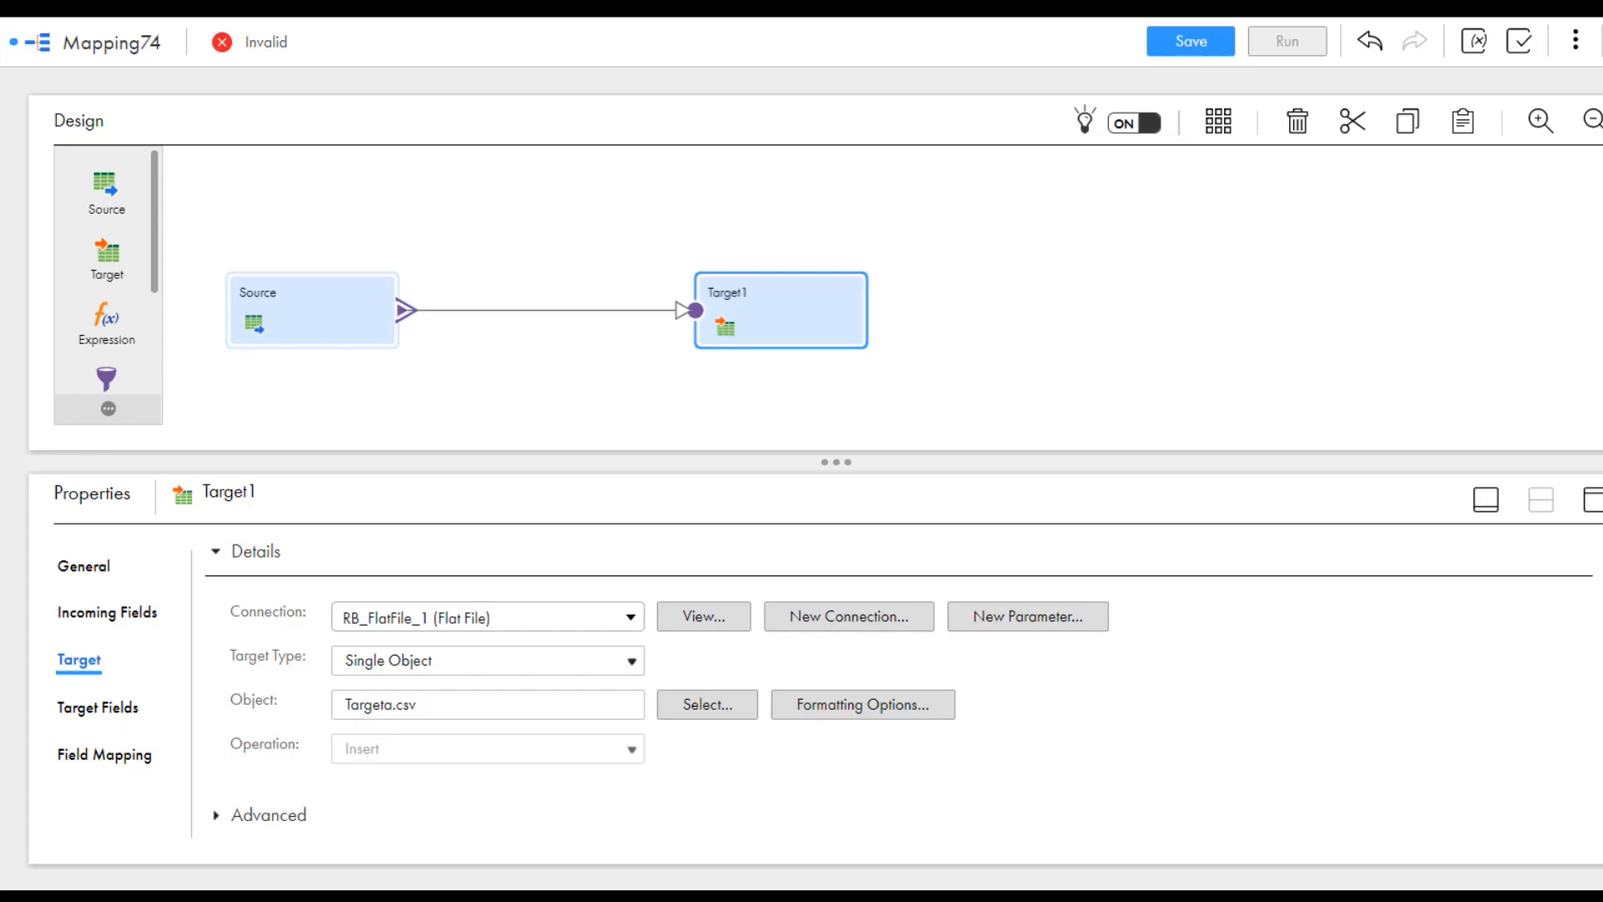
Add a second target named Target2 on connection RB_FlatFile2, with Targetb.csv created at runtime as its object.
left_click_drag(107, 256, 780, 218)
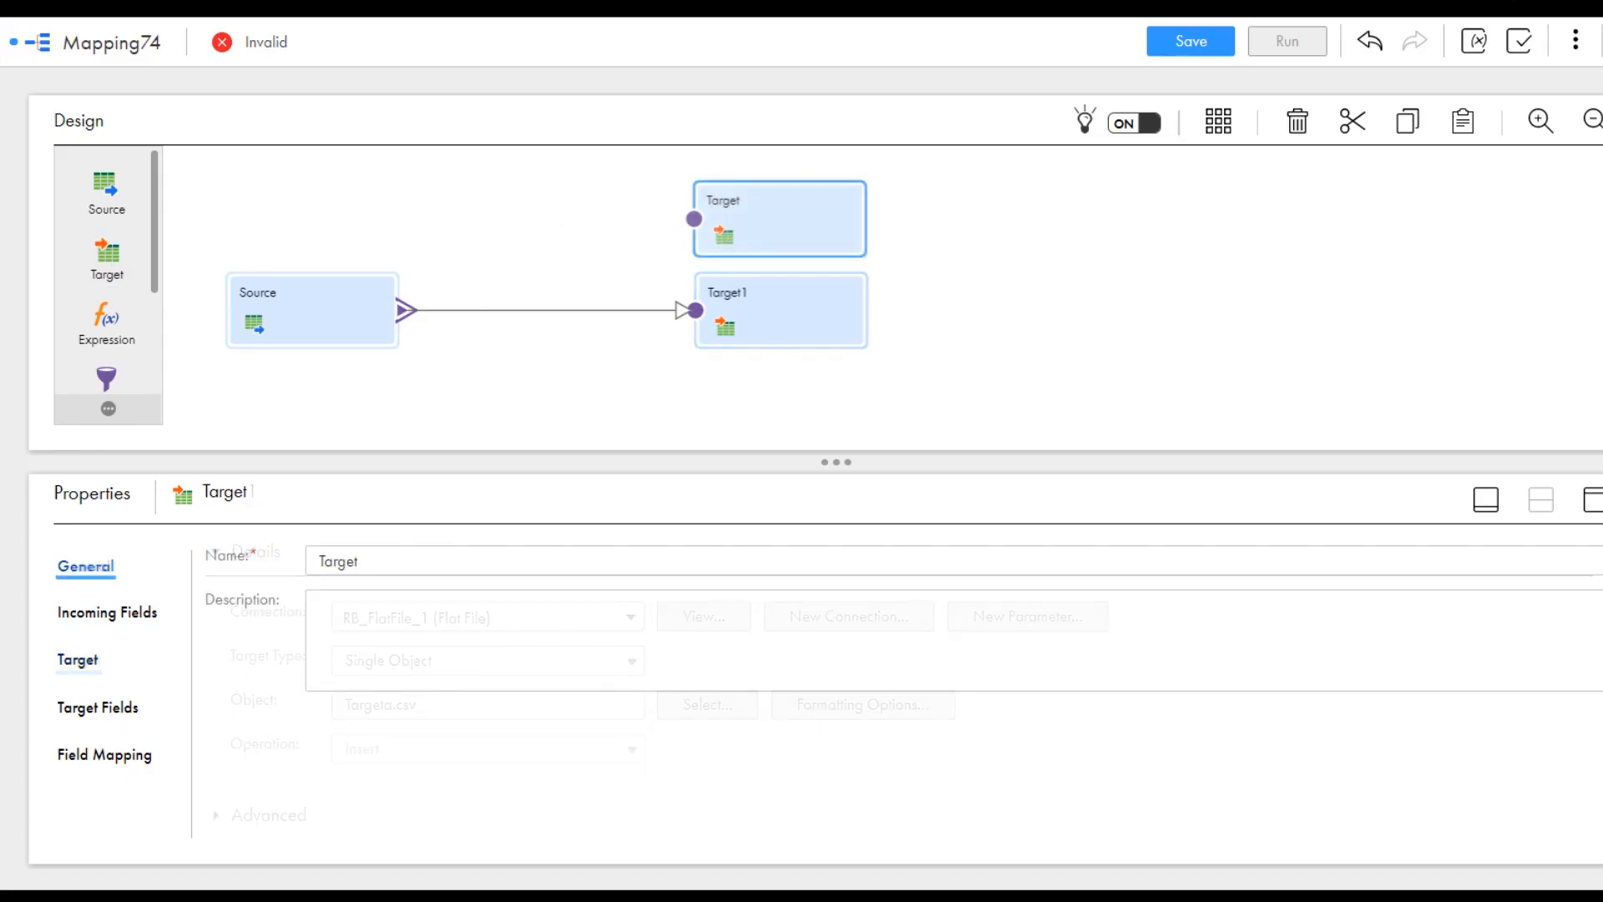
left_click(359, 561)
type("2")
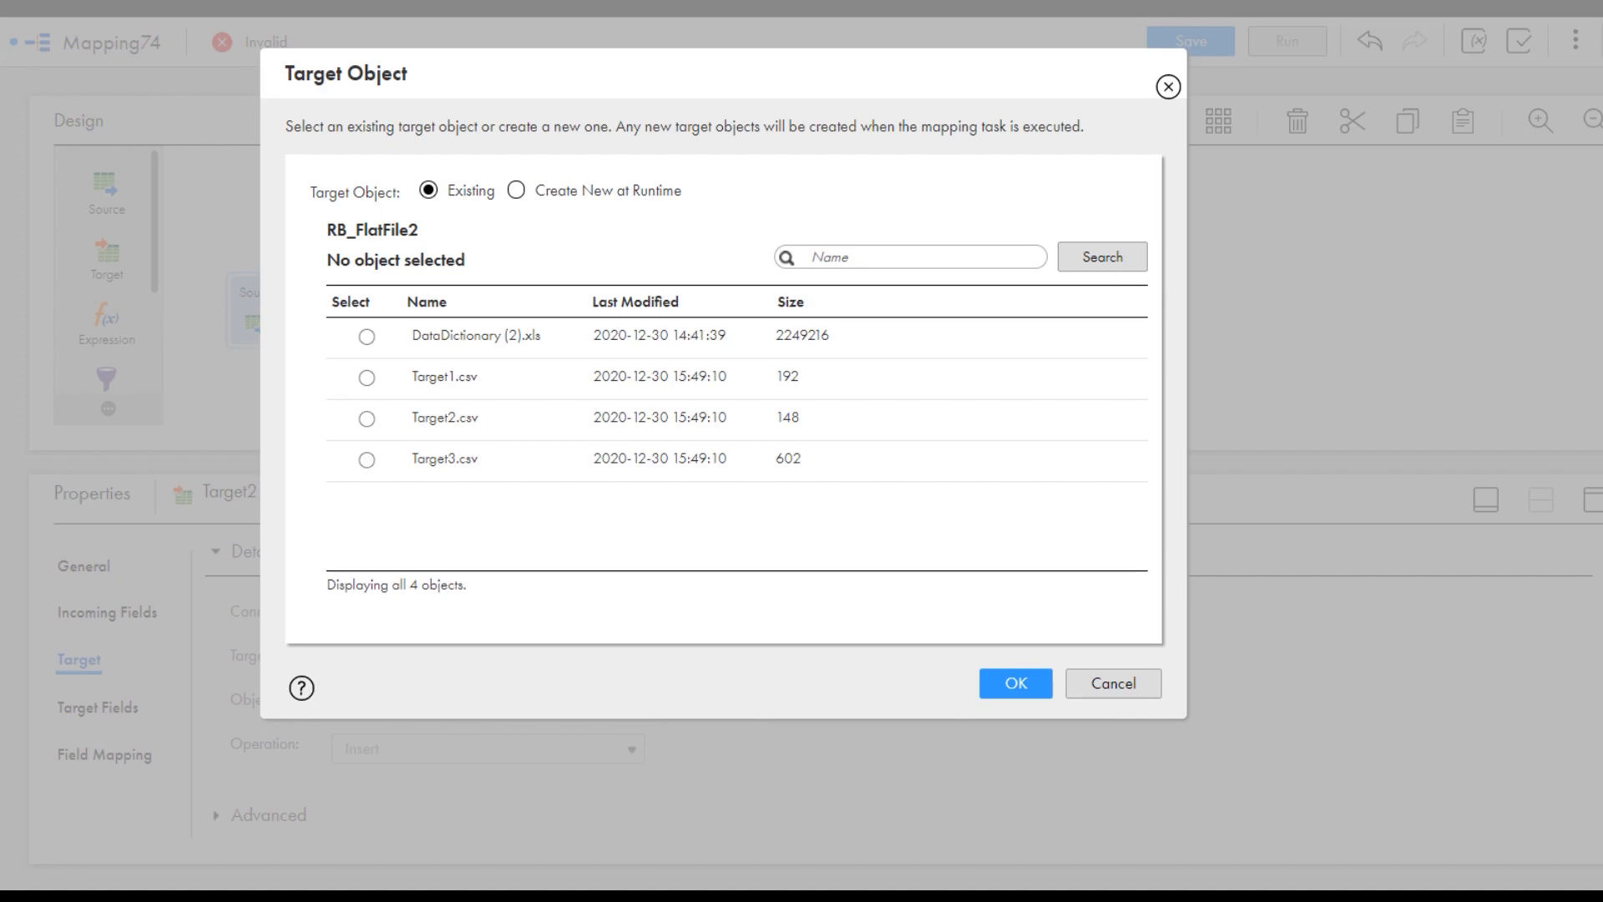
left_click(516, 190)
left_click(645, 353)
type("Targetb.csv")
left_click(1016, 445)
Link the Source to Target2 using the ReceiptAssetExport_csv output group.
left_click_drag(406, 310, 694, 218)
left_click(349, 275)
left_click(1016, 564)
Add a third target named Target3 on connection RB_FlatFile3, with Targetc.csv created at runtime as its object.
left_click_drag(107, 255, 780, 391)
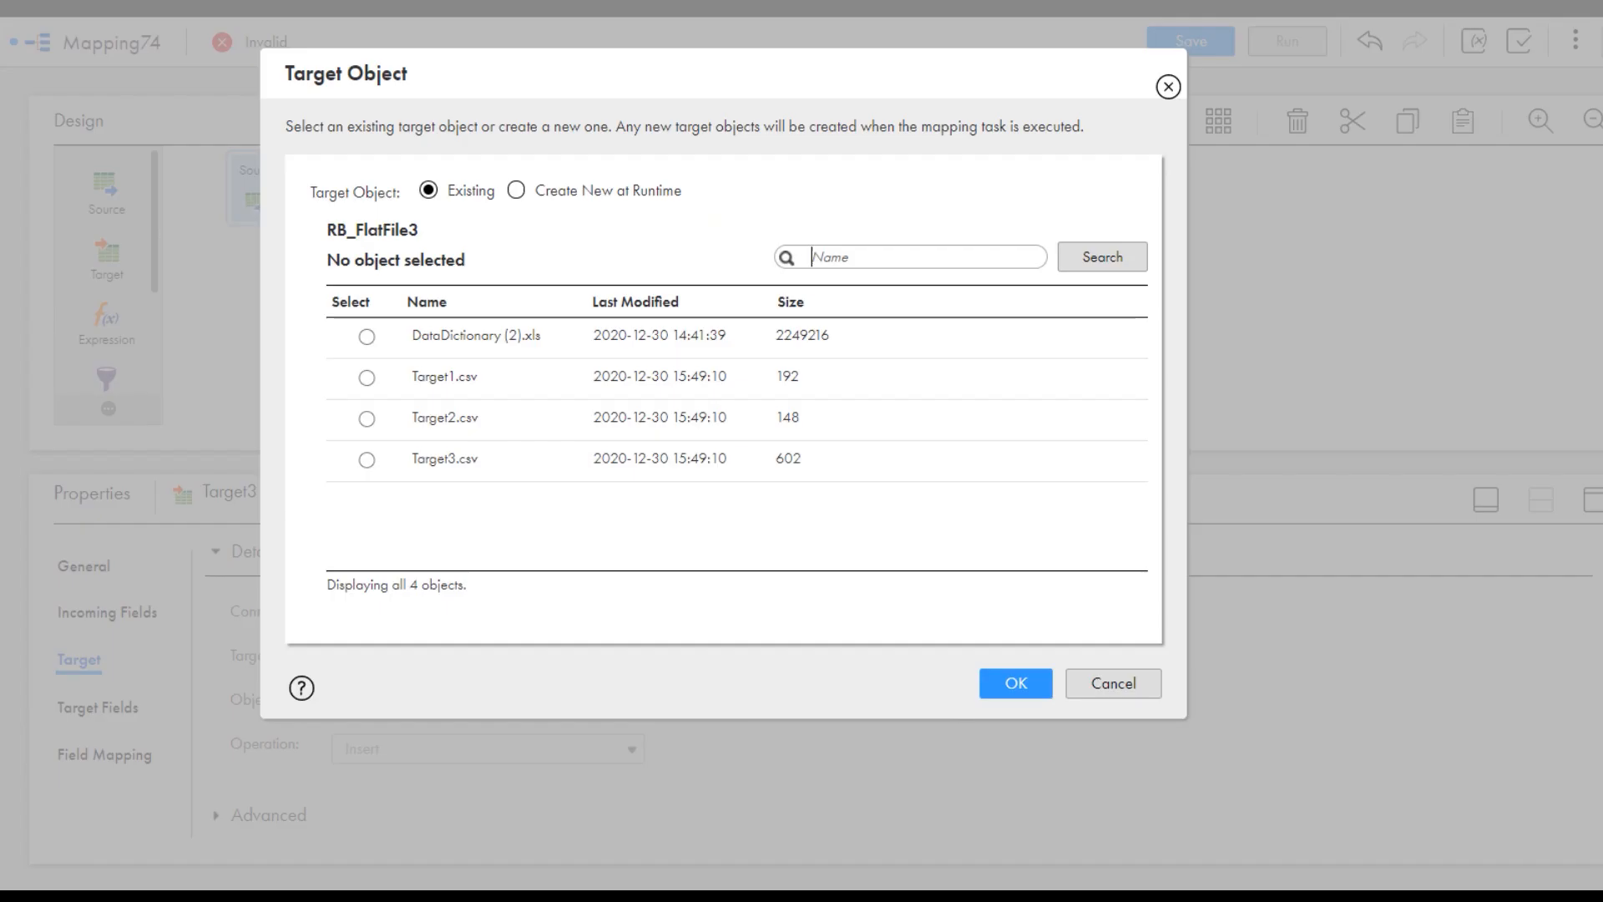
left_click(516, 190)
left_click(645, 353)
type("Targetc.csv")
left_click(1016, 445)
Link the Source to Target3 using the ReceiptDetailExport_csv output group.
left_click_drag(406, 187, 694, 282)
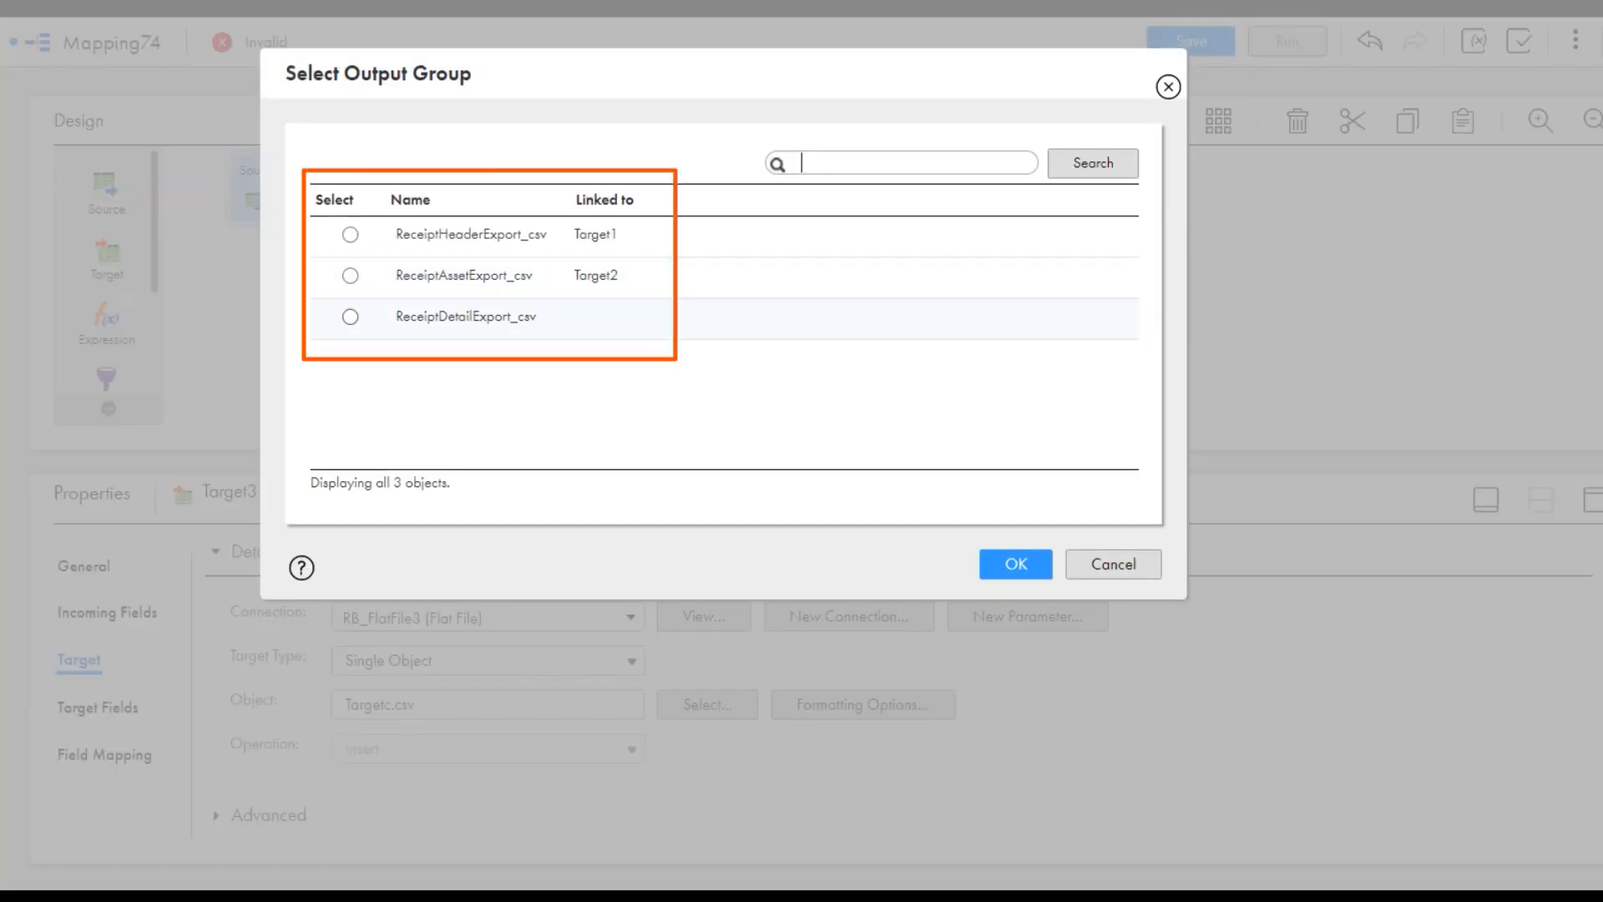
left_click(350, 317)
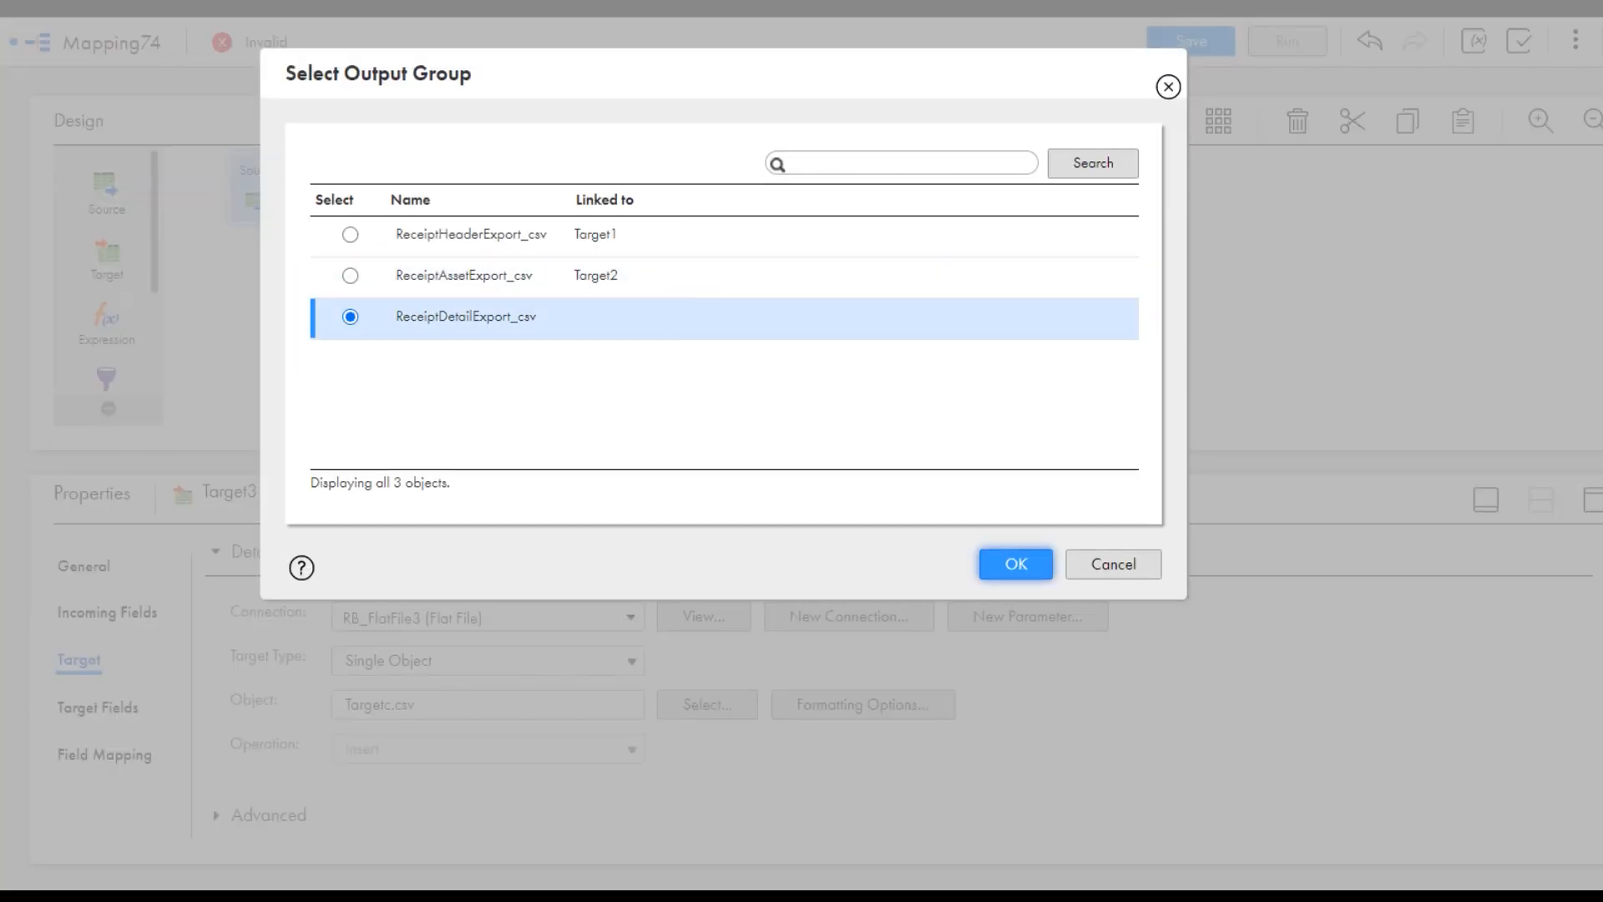
left_click(1017, 565)
scroll(547, 286, "up", 2)
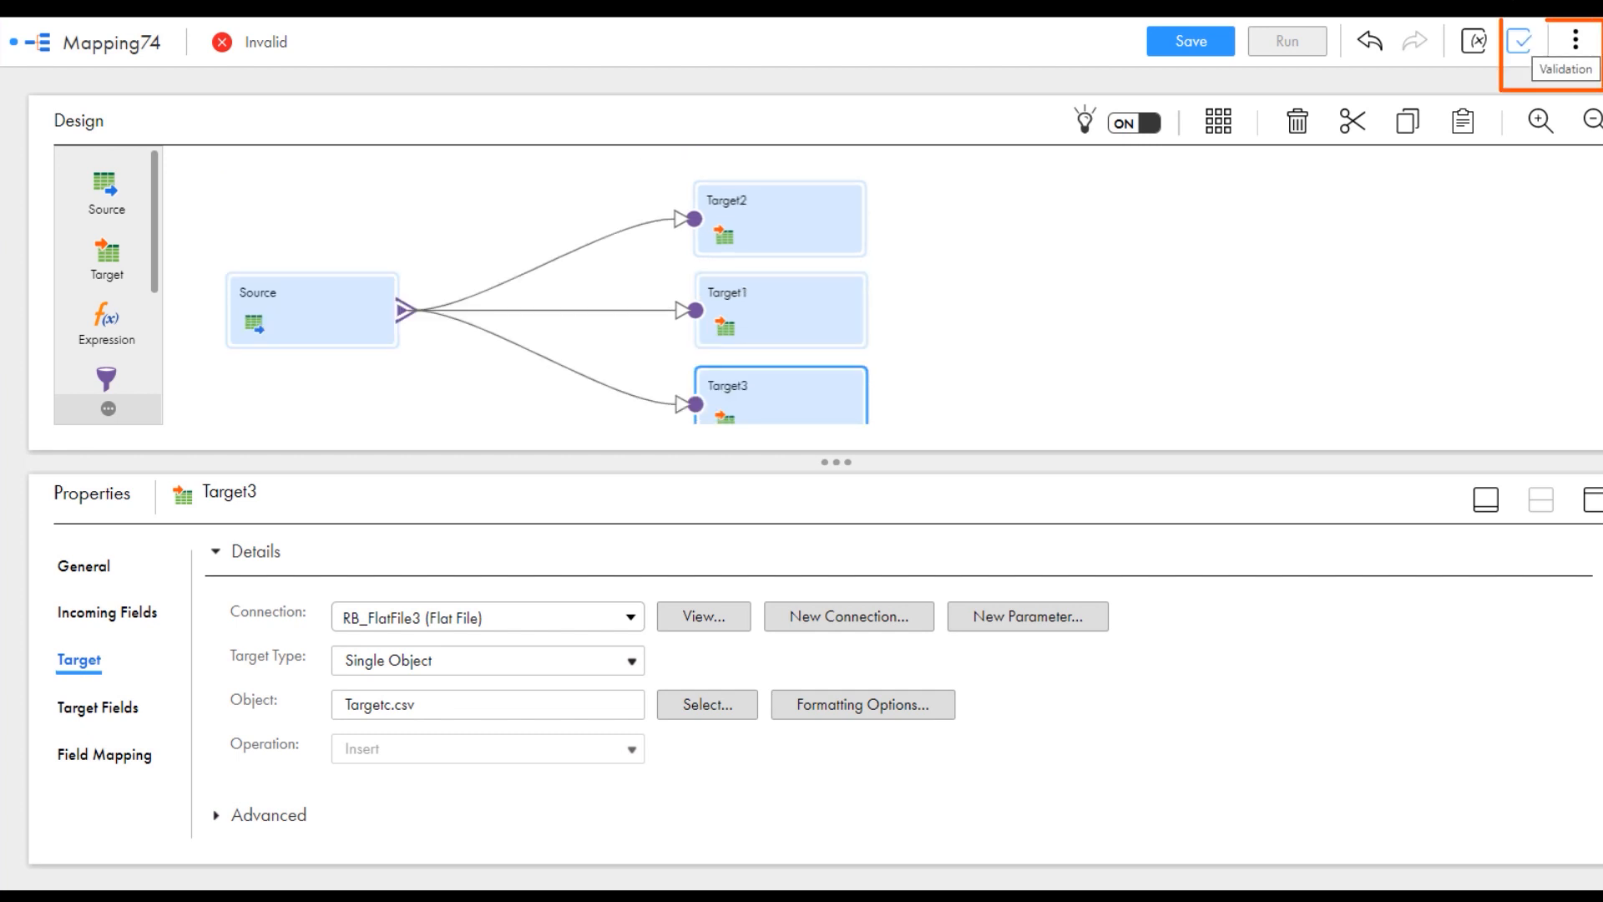
Validate the mapping and save it as RB_AribaV2_Mapping.
left_click(1519, 40)
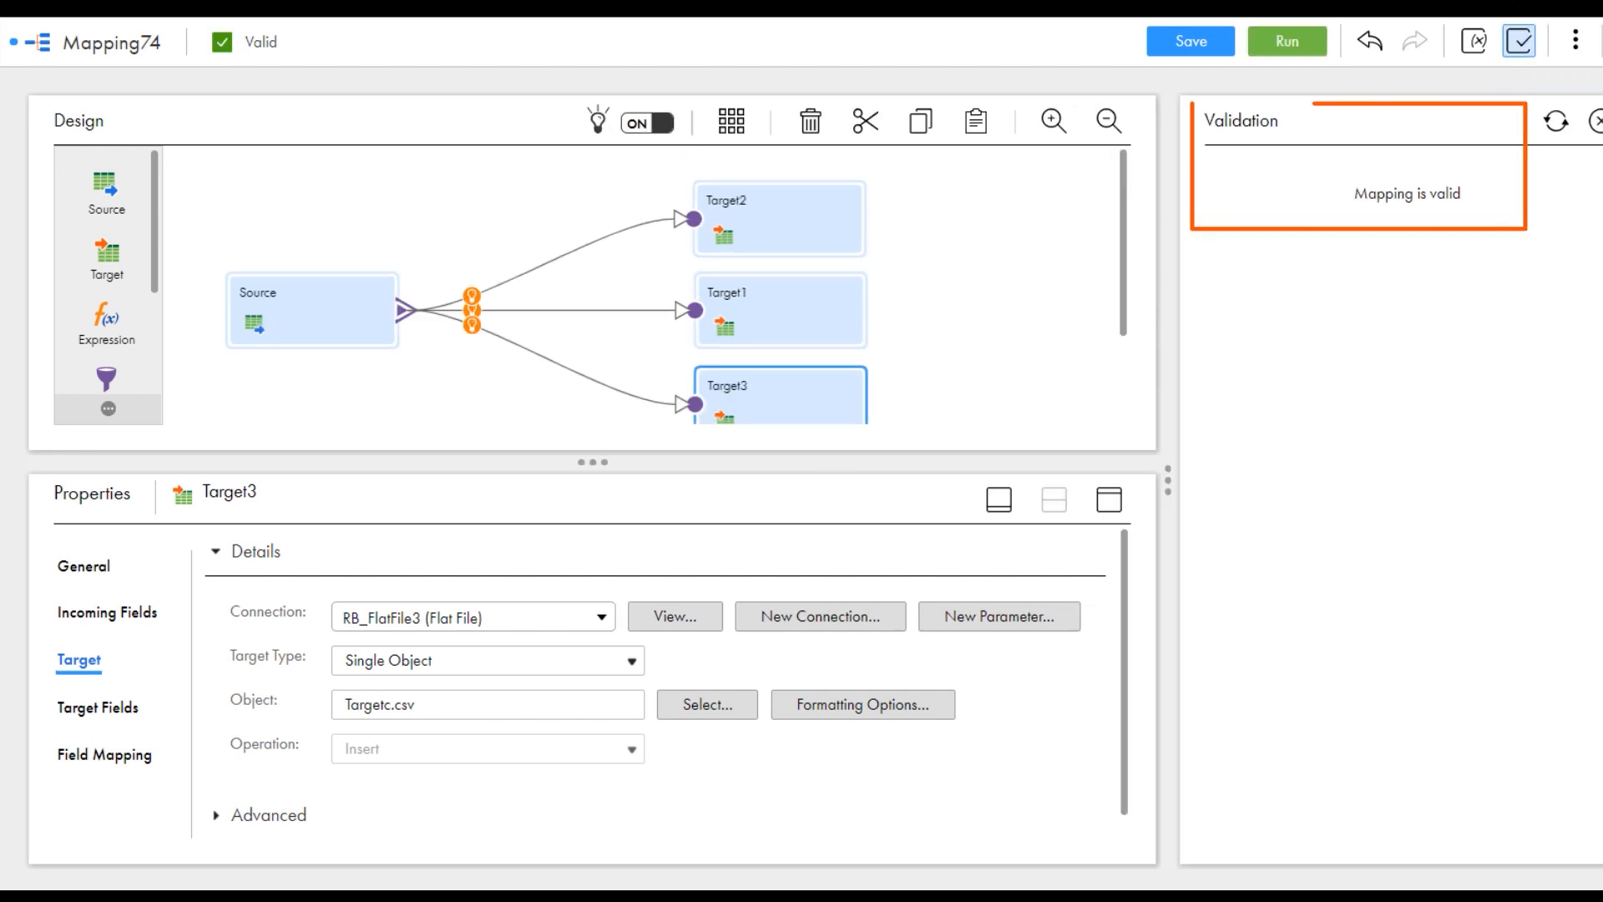
left_click(1191, 41)
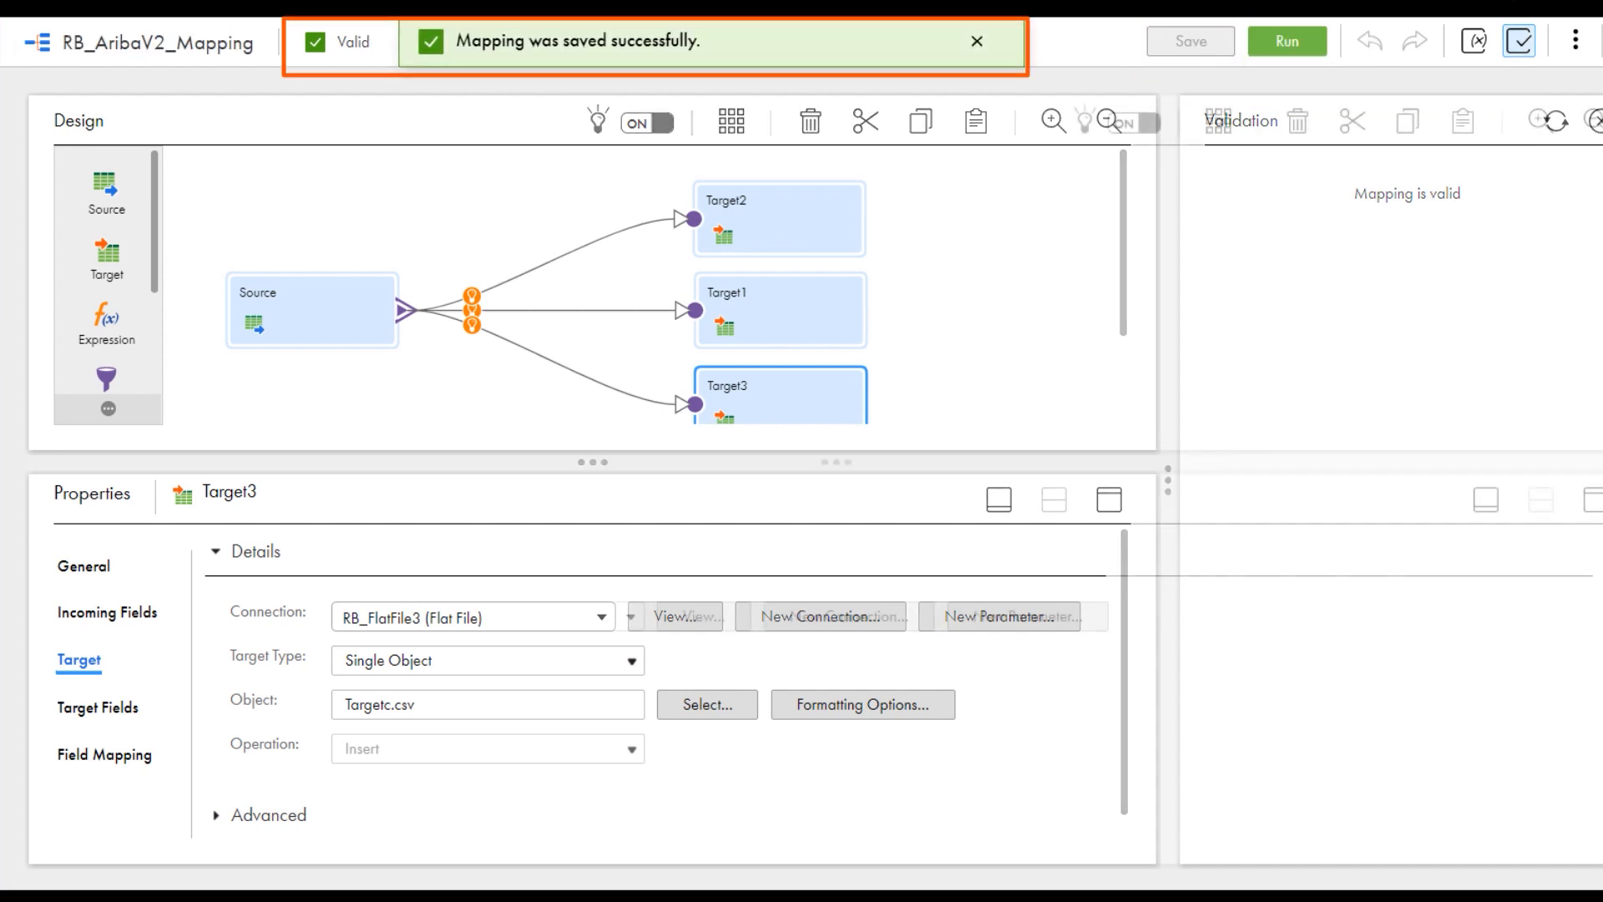
Run RB_AribaV2_Mapping with INW1PF166CQU as the runtime environment.
left_click(1287, 41)
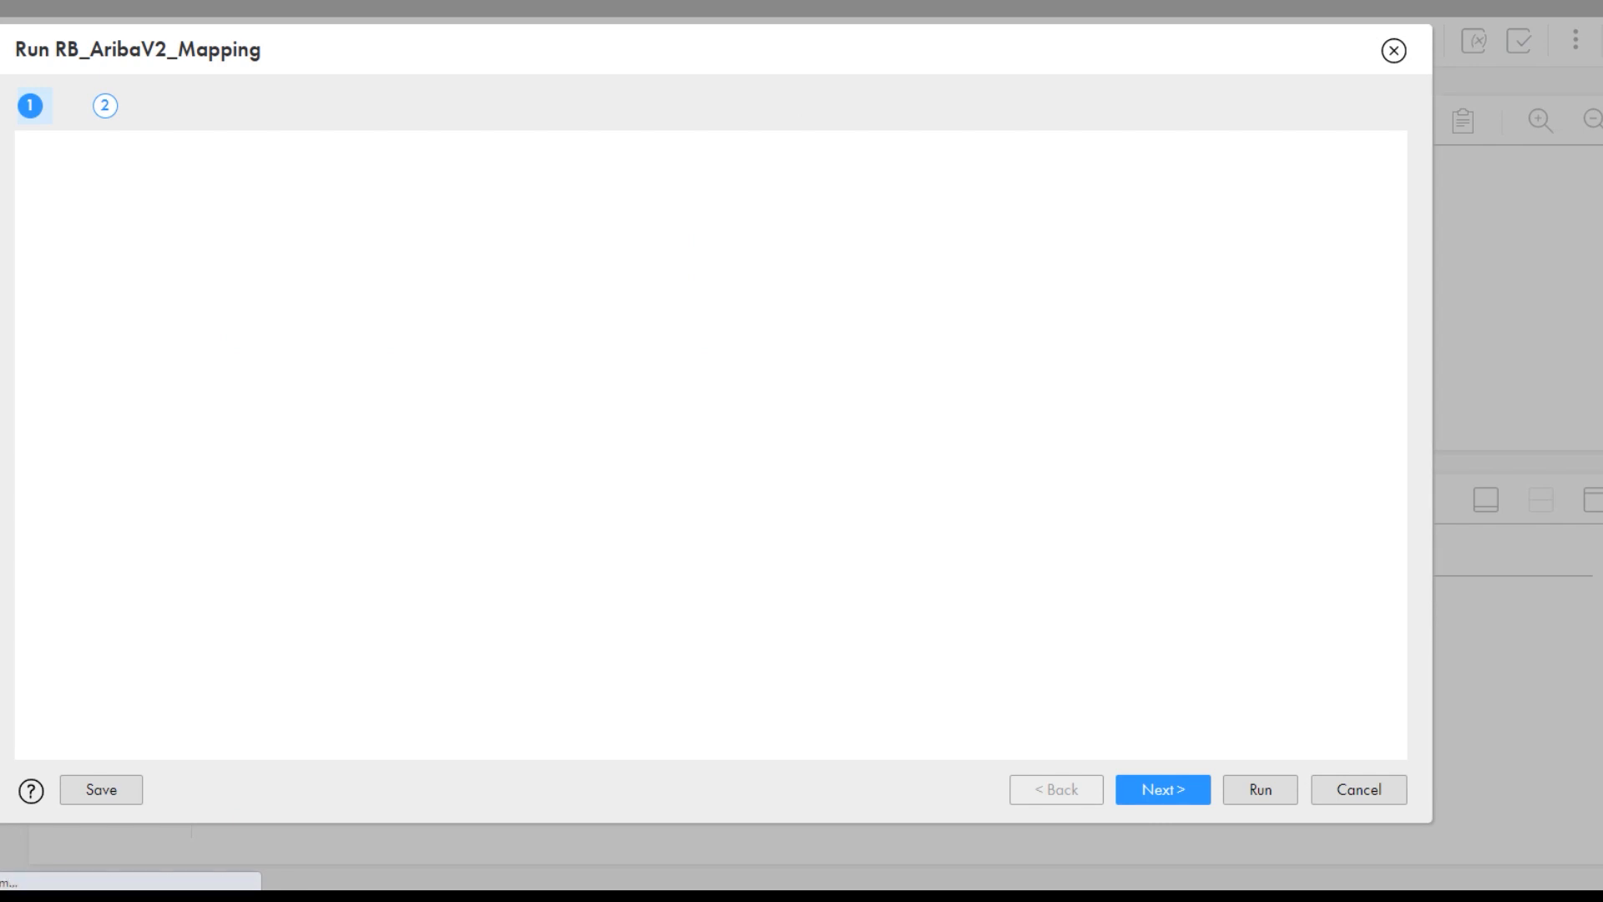
left_click(376, 169)
scroll(372, 501, "down", 4)
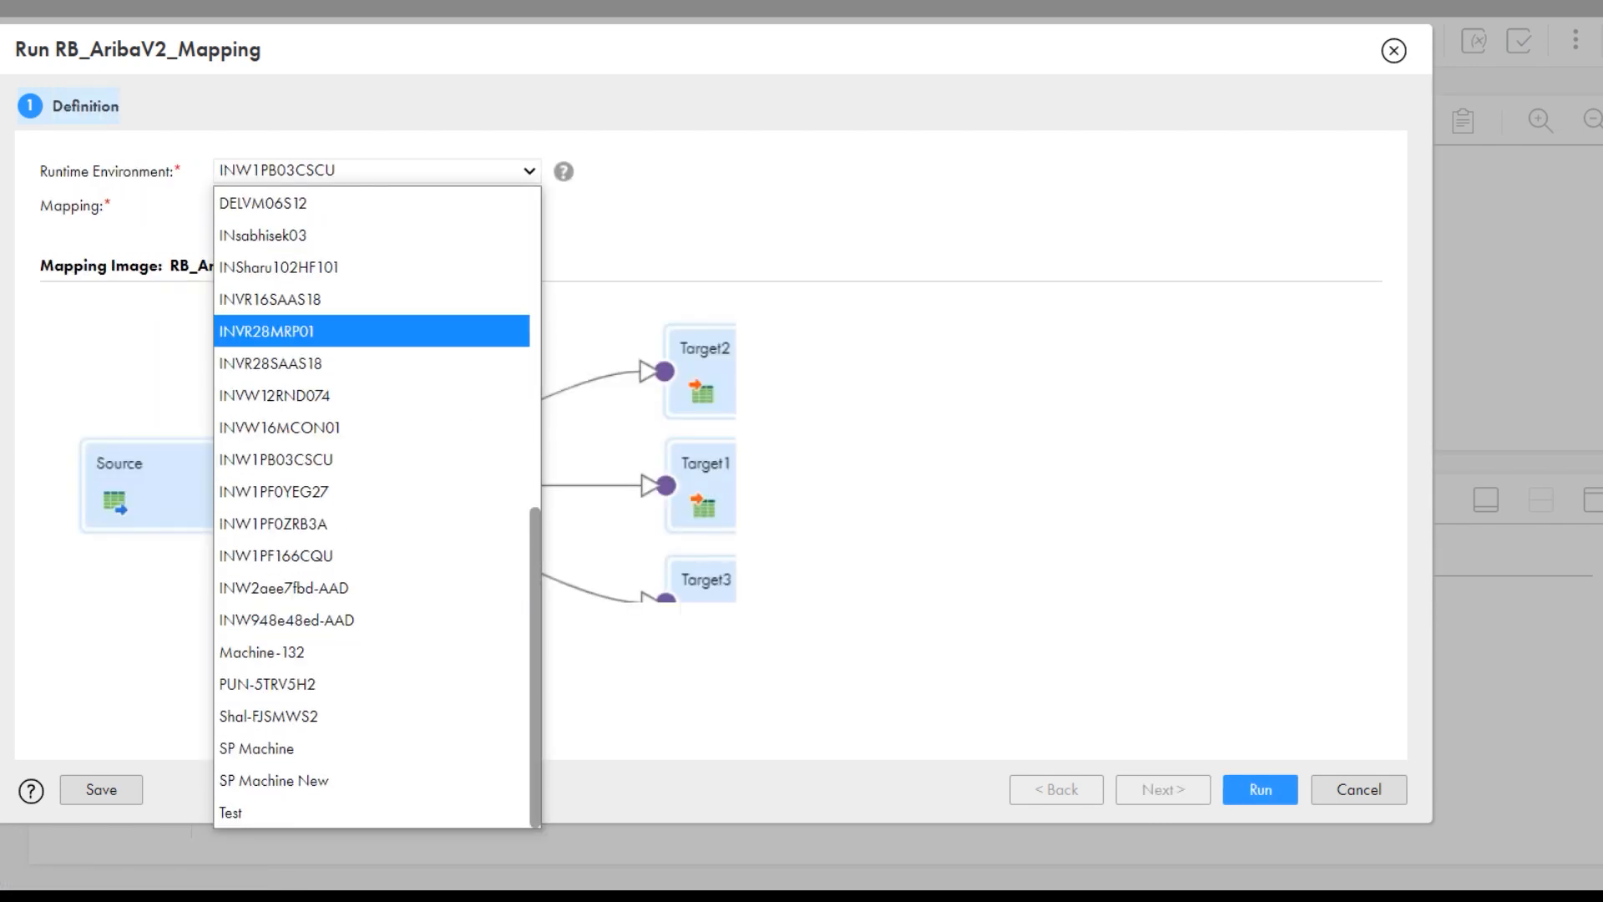
left_click(276, 555)
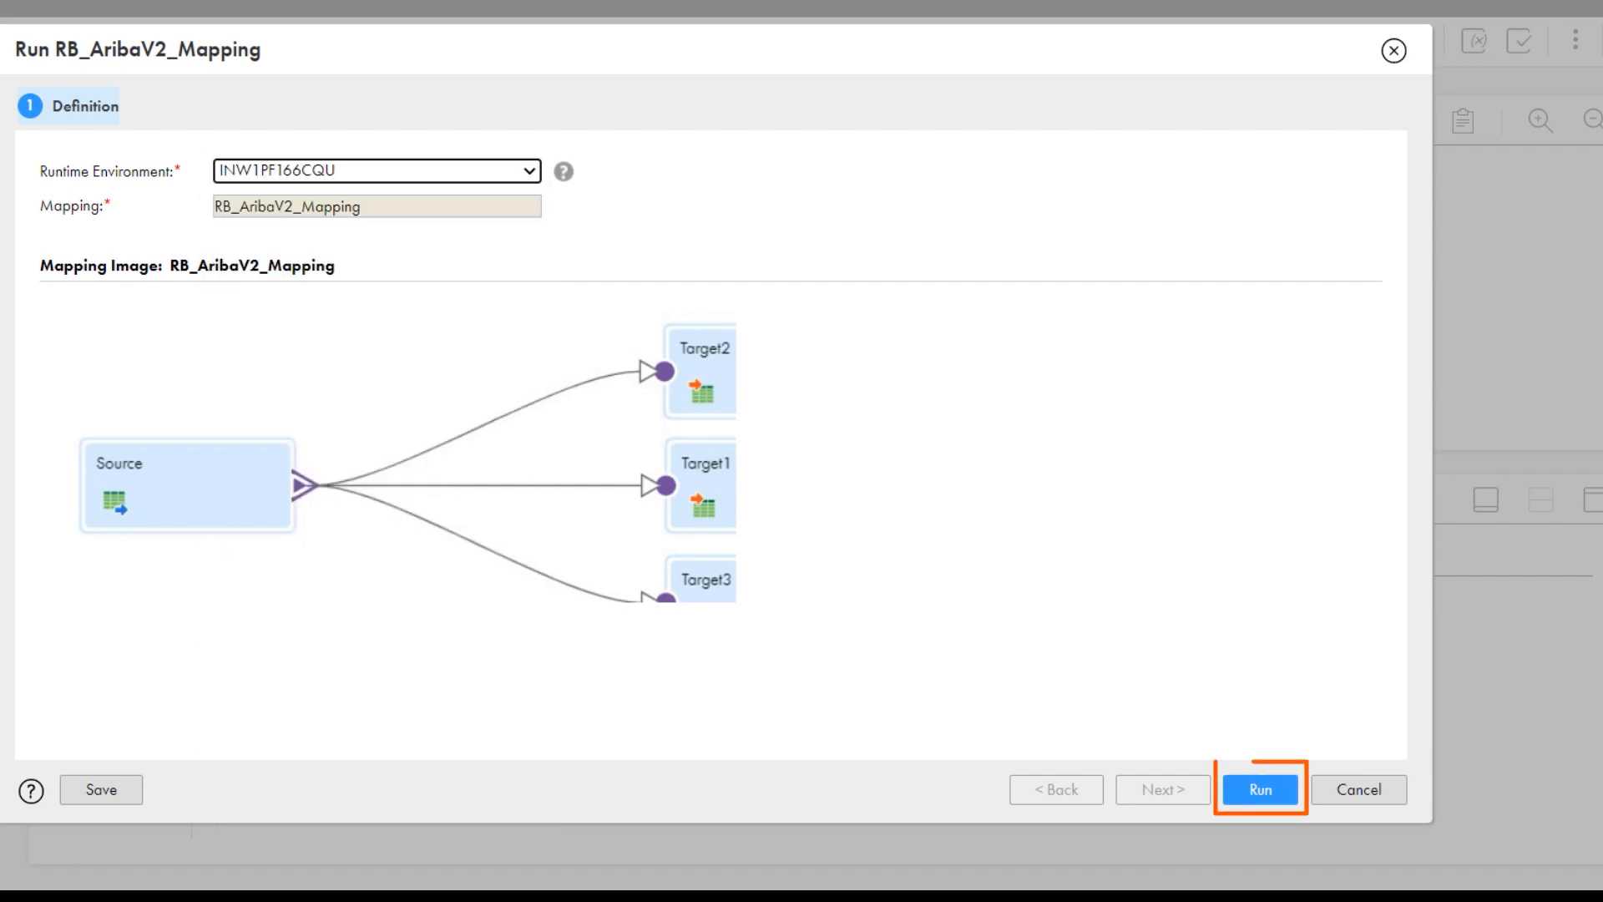
left_click(1259, 789)
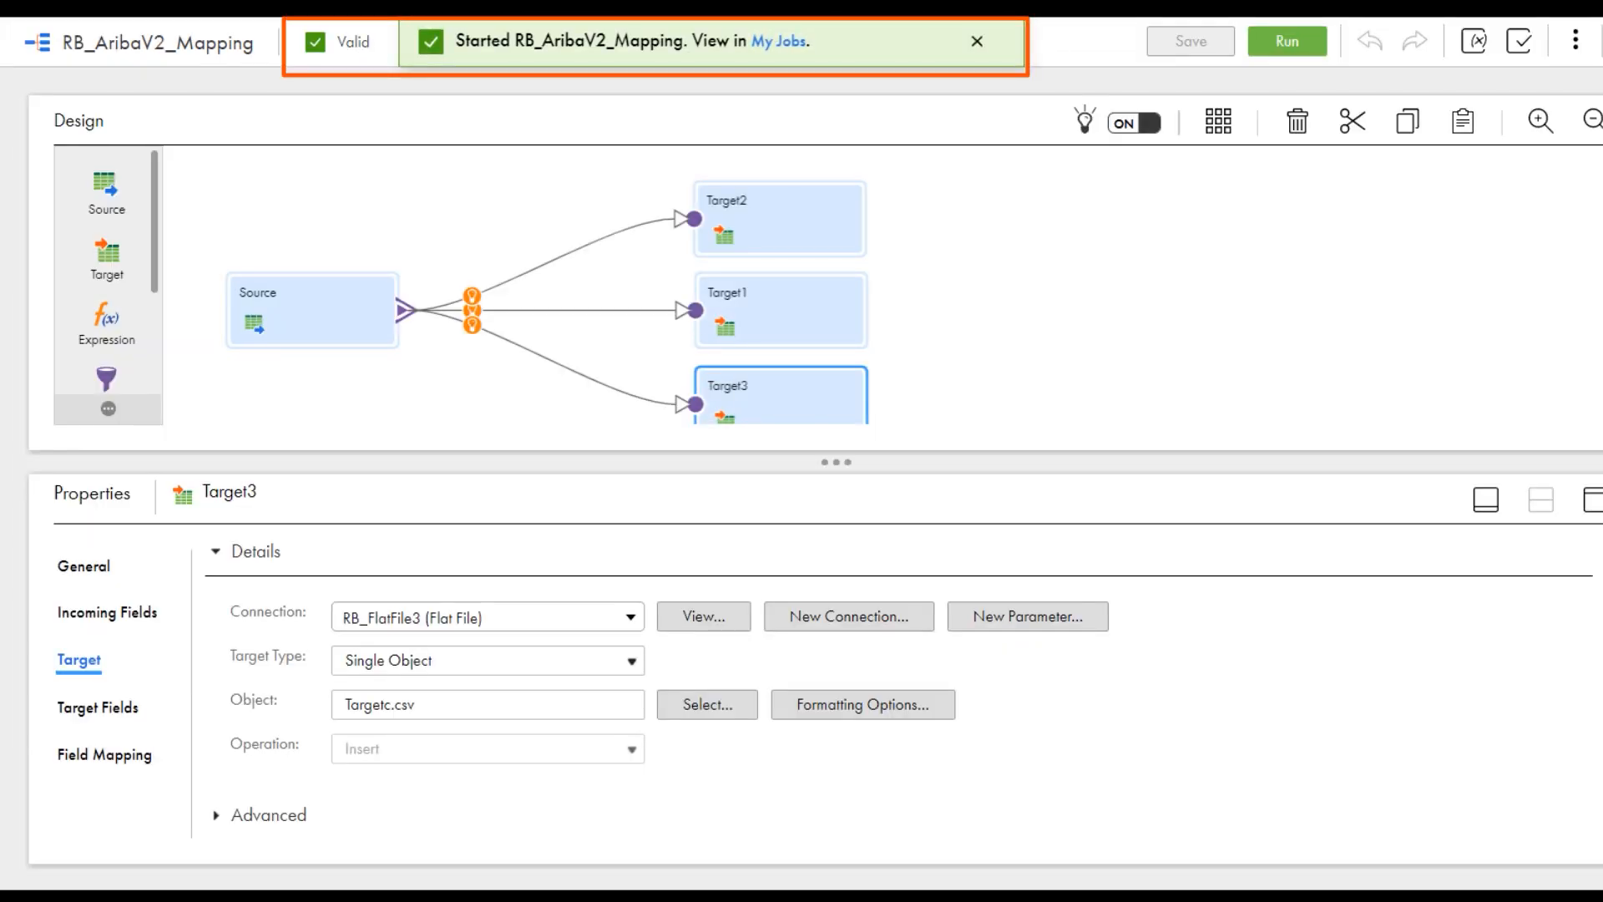
Download the session log of the RB_AribaV2_Mapping run from My Jobs, read through it and close it.
left_click(779, 41)
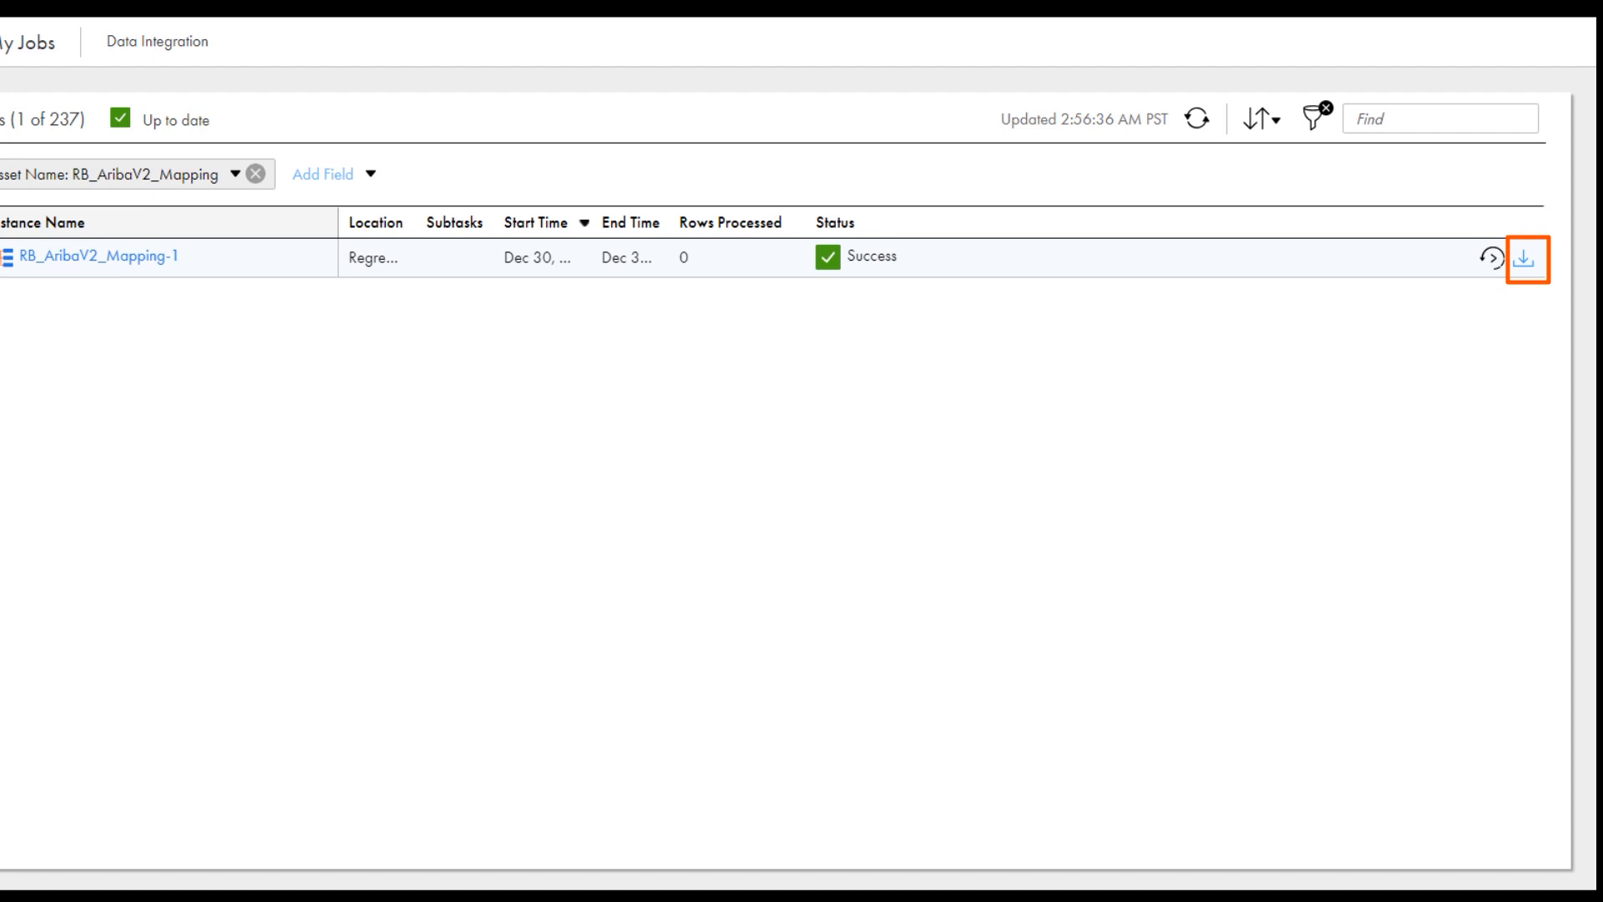
left_click(1524, 259)
scroll(665, 247, "down", 15)
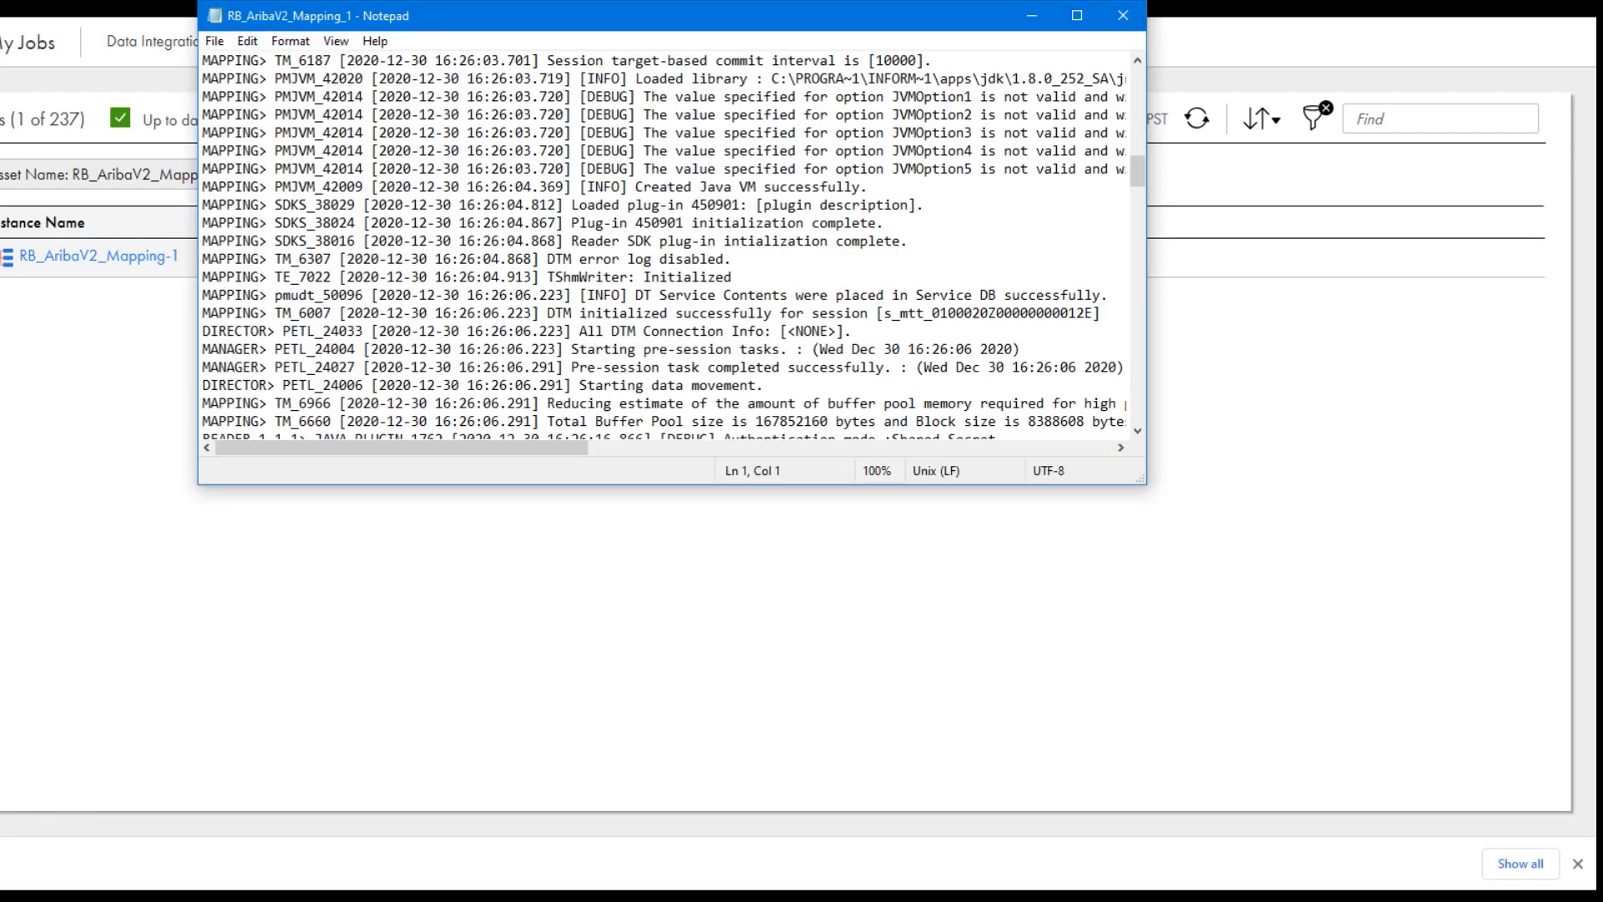
left_click(1123, 15)
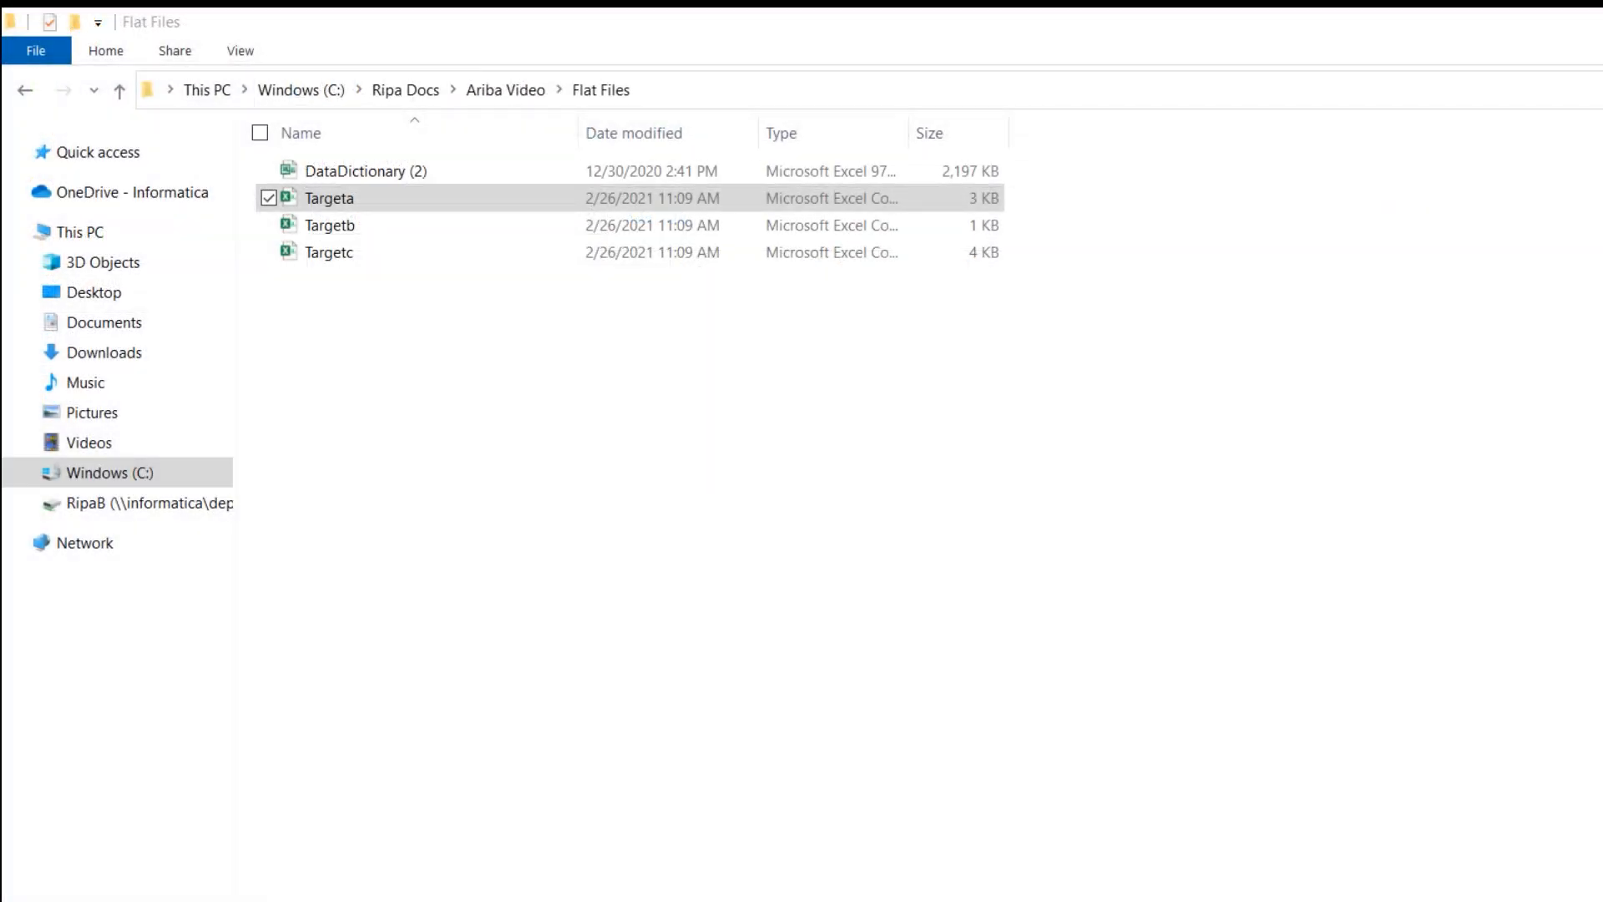
Open the Targeta, Targetb and Targetc files in the Flat Files folder to check the exported receipt data.
double_click(329, 198)
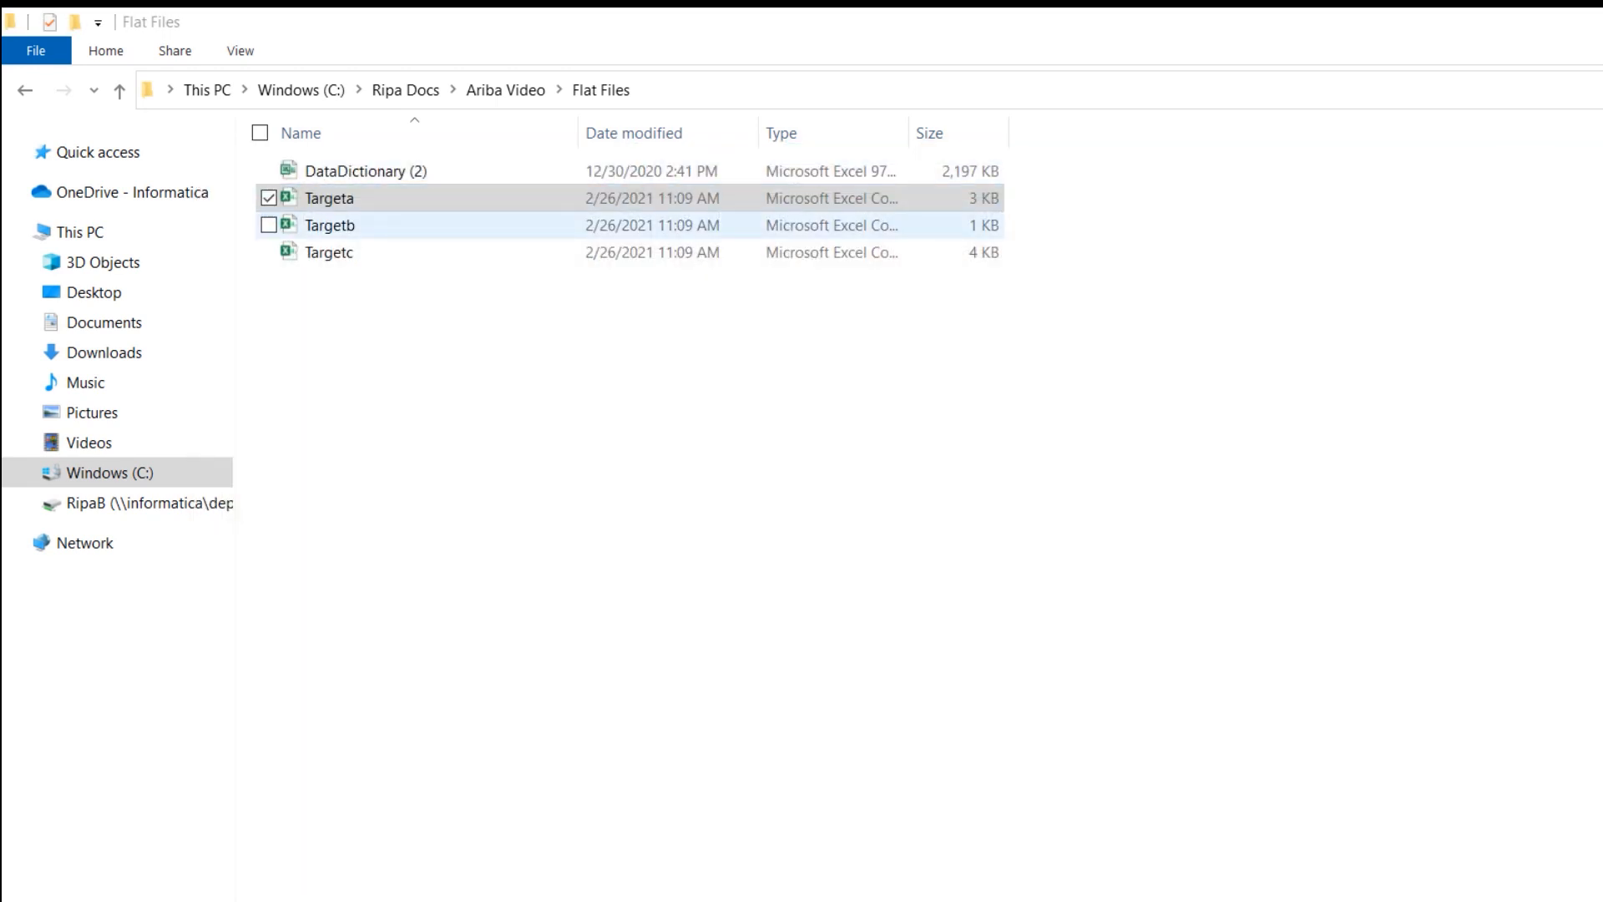
double_click(329, 225)
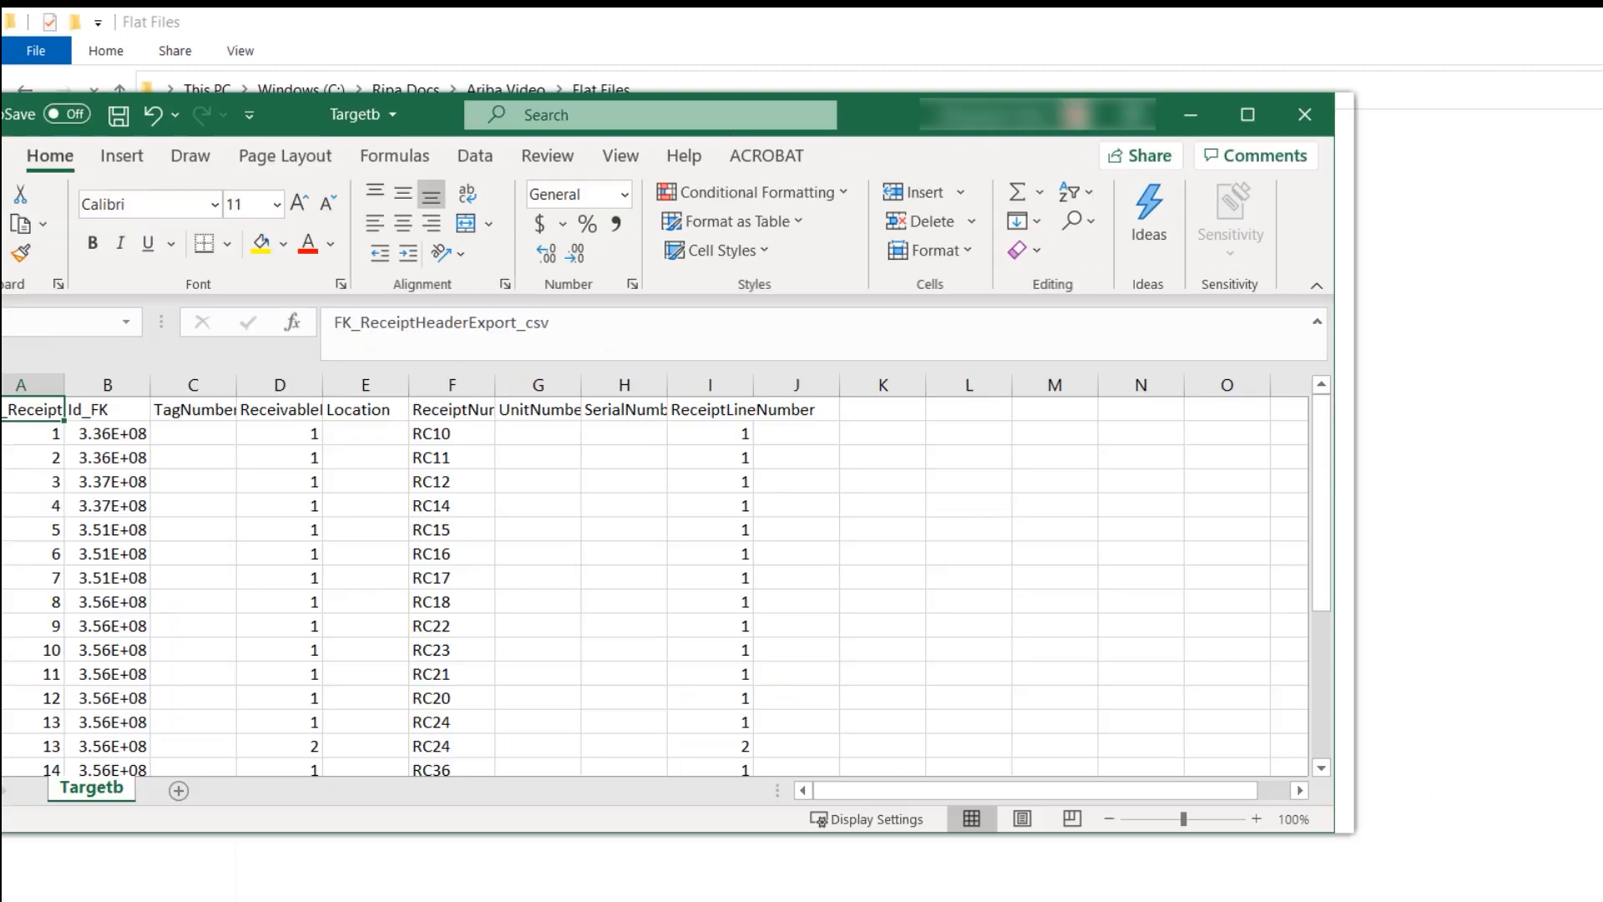
double_click(329, 252)
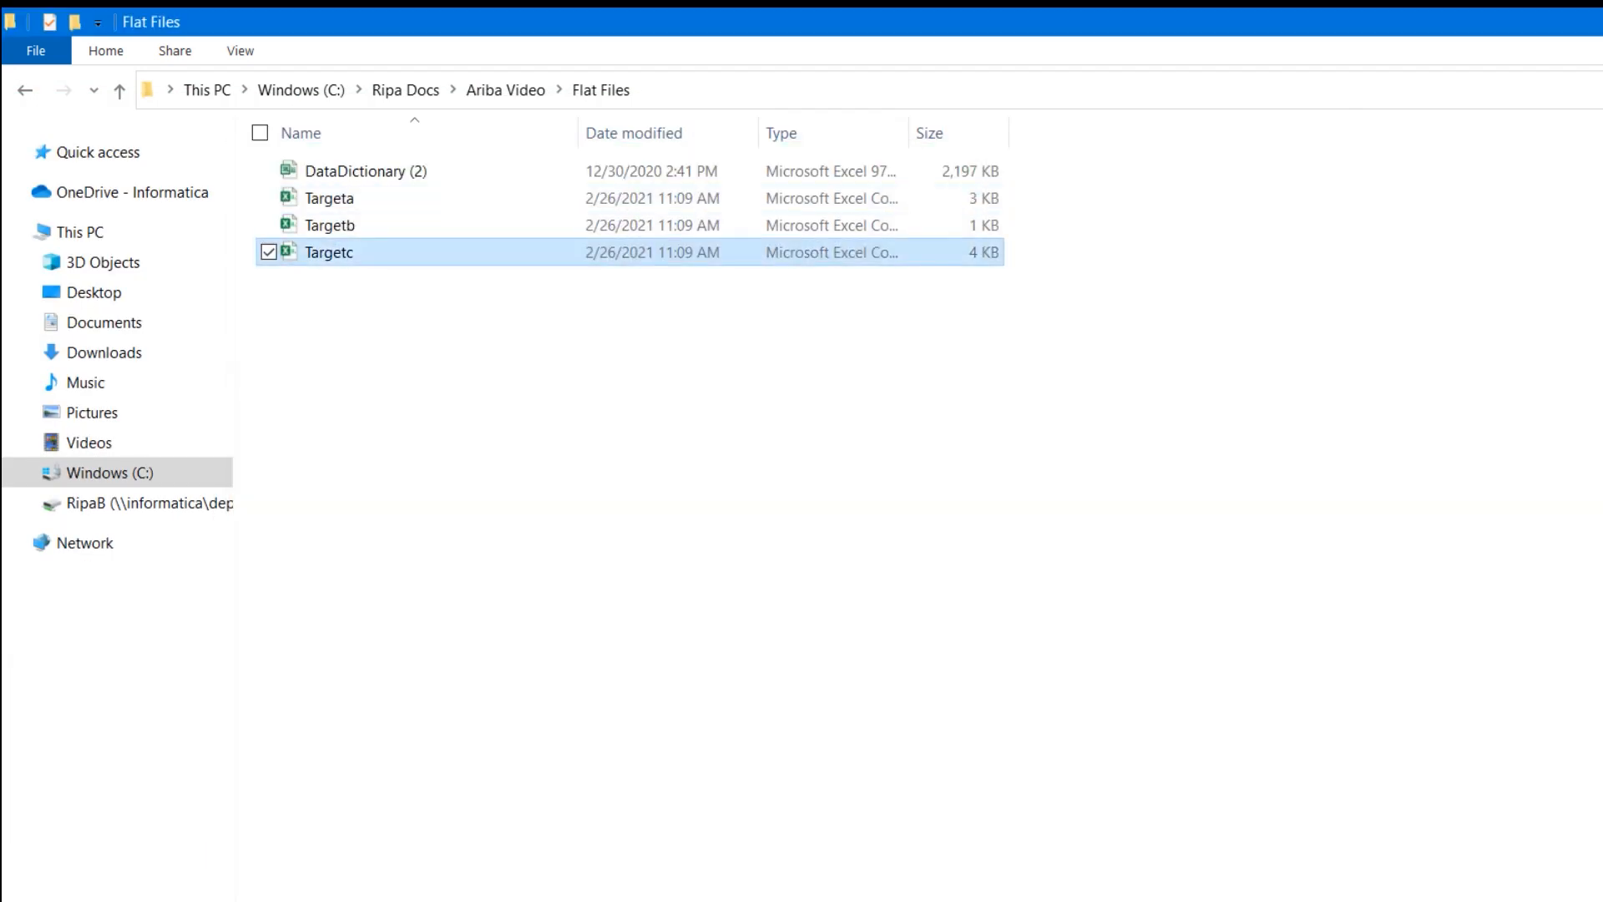